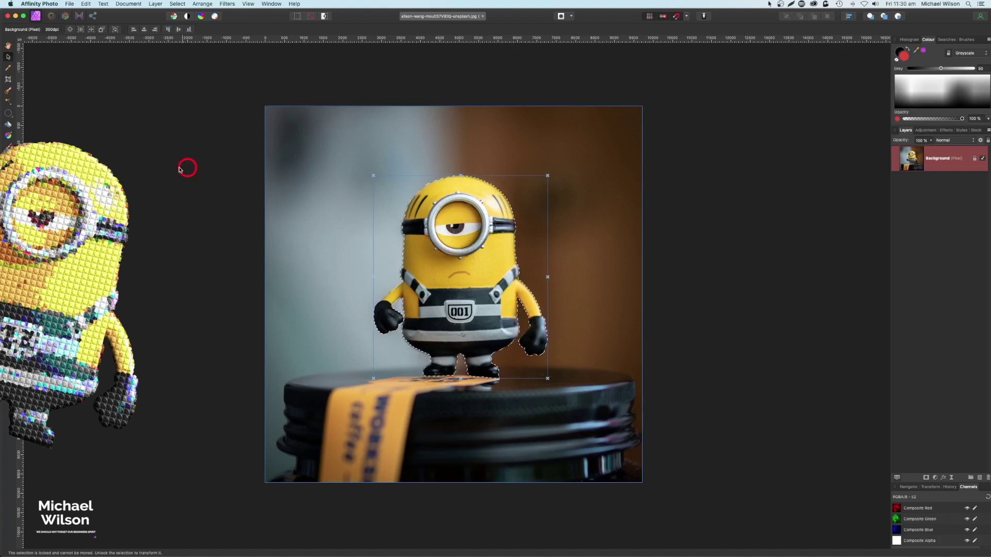
- Duplicate the selected minion onto two new layers with Cmd+J, then deselect
{"action": "left_click", "coordinate": [10, 92]}
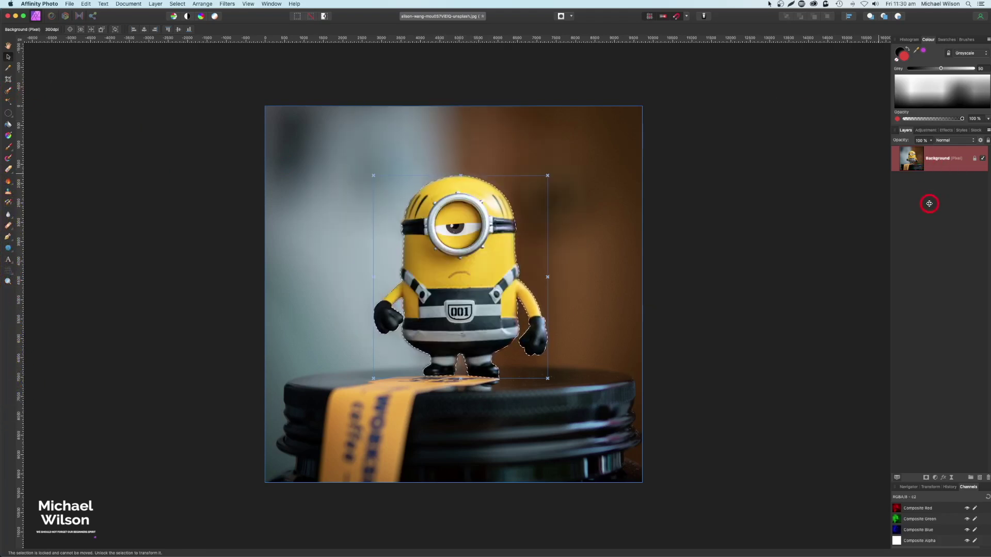
{"action": "key", "text": "super+j"}
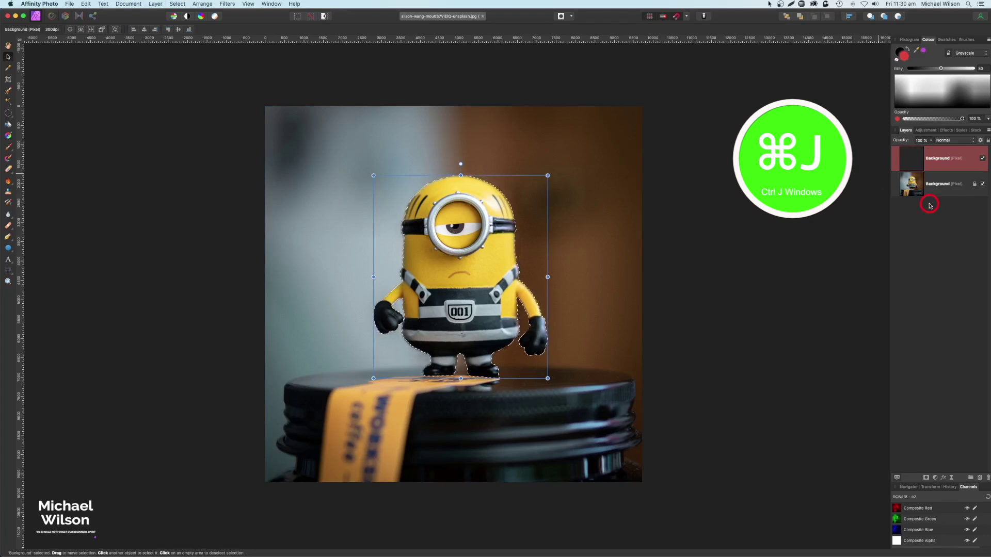
{"action": "key", "text": "super+j"}
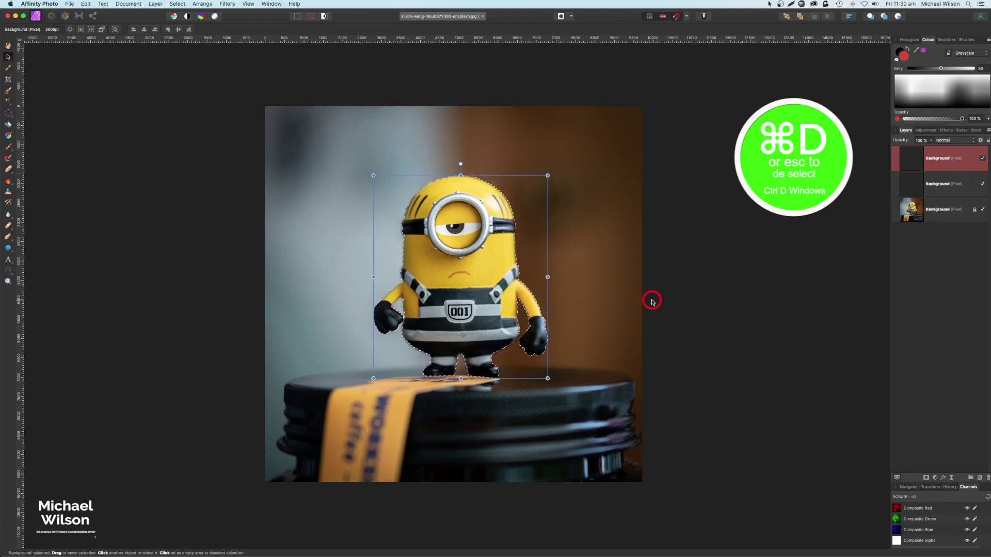
{"action": "key", "text": "super+d"}
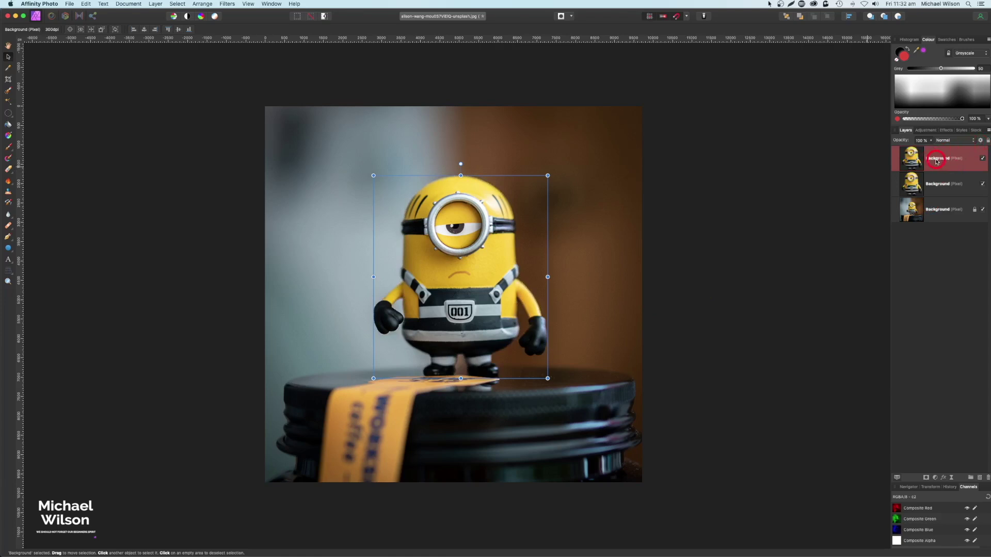
- Apply the Filters > Colours > Voronoi cell pattern to the top minion copy
{"action": "left_click", "coordinate": [228, 3]}
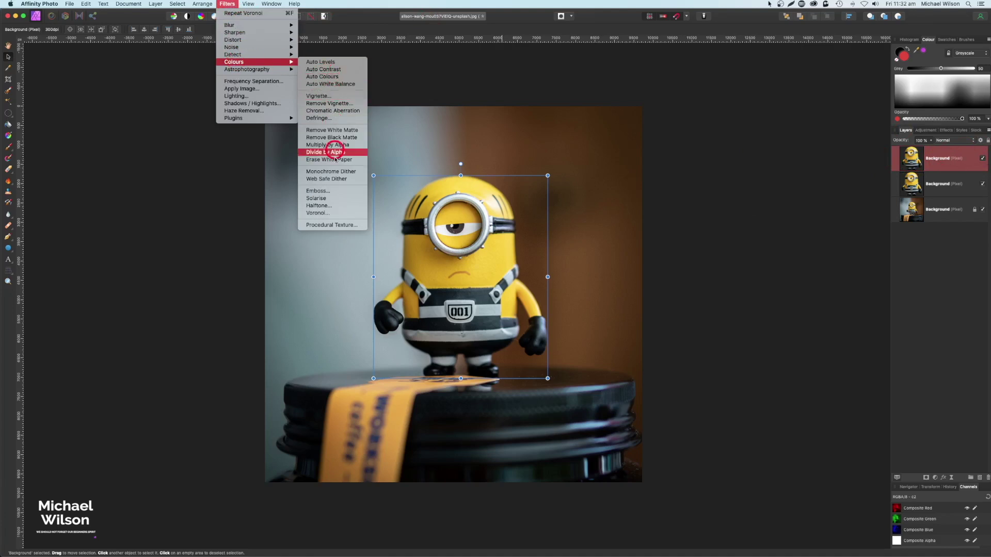
{"action": "mouse_move", "coordinate": [234, 62]}
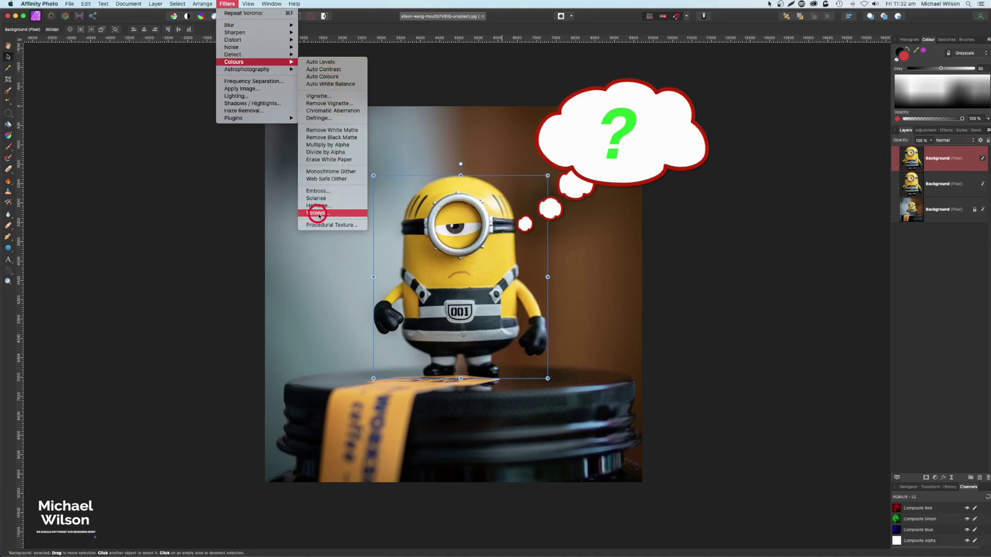
{"action": "left_click", "coordinate": [316, 214]}
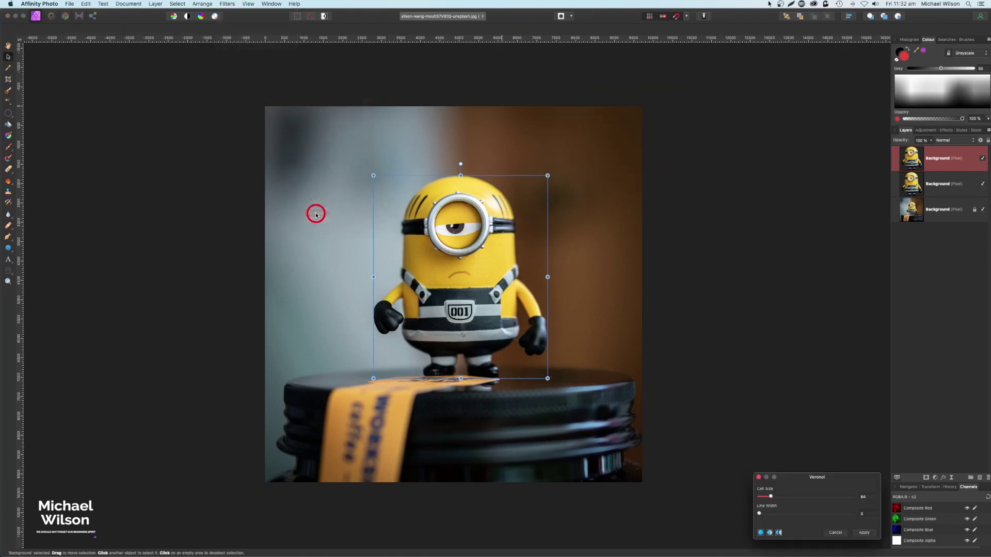
{"action": "left_click_drag", "start_coordinate": [849, 471], "coordinate": [777, 215]}
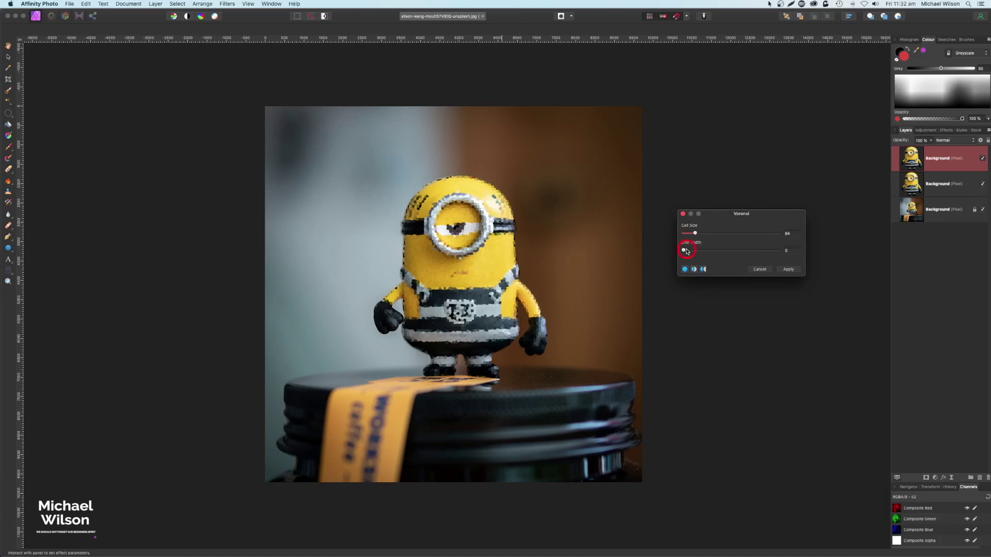
{"action": "left_click", "coordinate": [789, 269]}
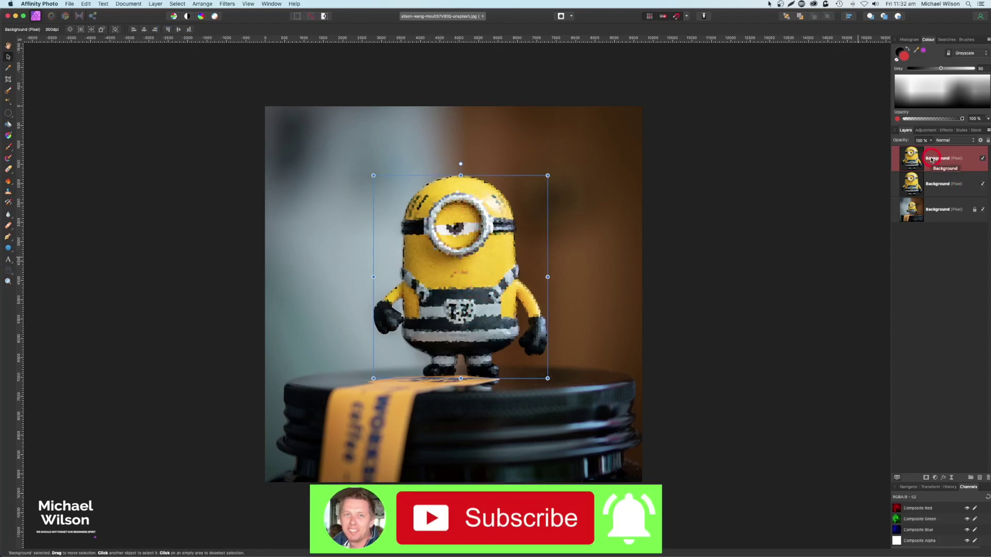
{"action": "mouse_move", "coordinate": [942, 158]}
{"action": "left_mouse_down"}
{"action": "mouse_move", "coordinate": [918, 171]}
{"action": "mouse_move", "coordinate": [938, 160]}
{"action": "left_mouse_up"}
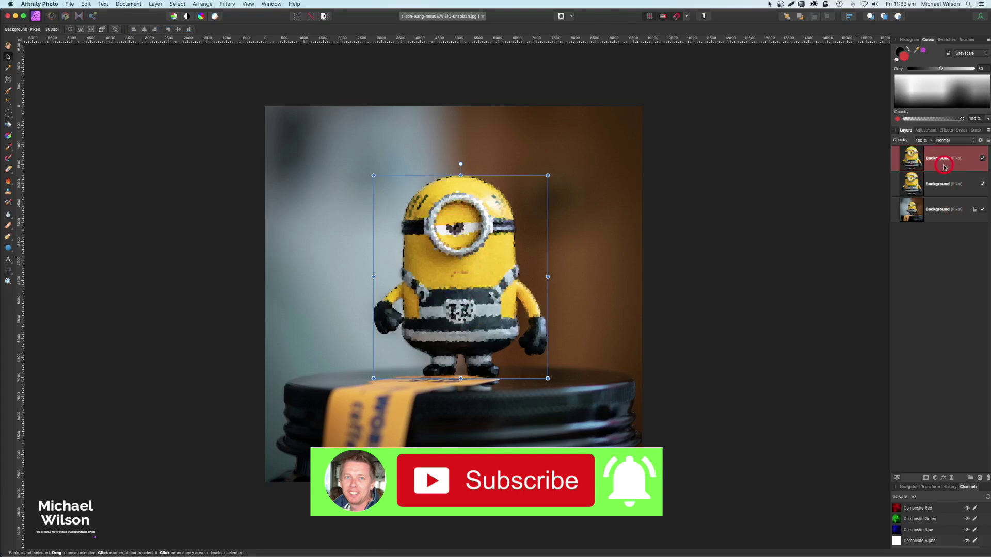
- Create a new 64 x 64 px document from a Web preset and zoom out
{"action": "left_click", "coordinate": [69, 4]}
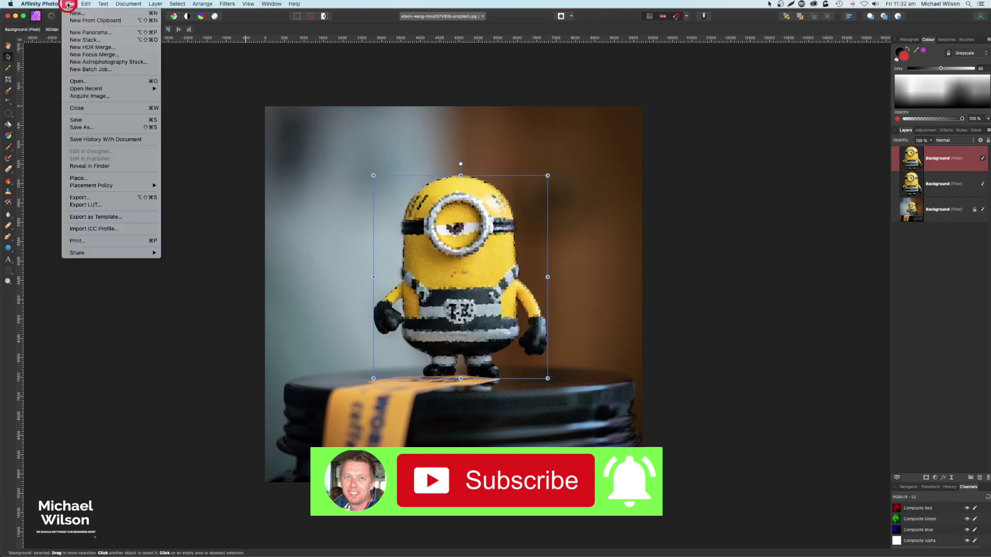
{"action": "left_click", "coordinate": [74, 10]}
{"action": "left_click", "coordinate": [526, 211]}
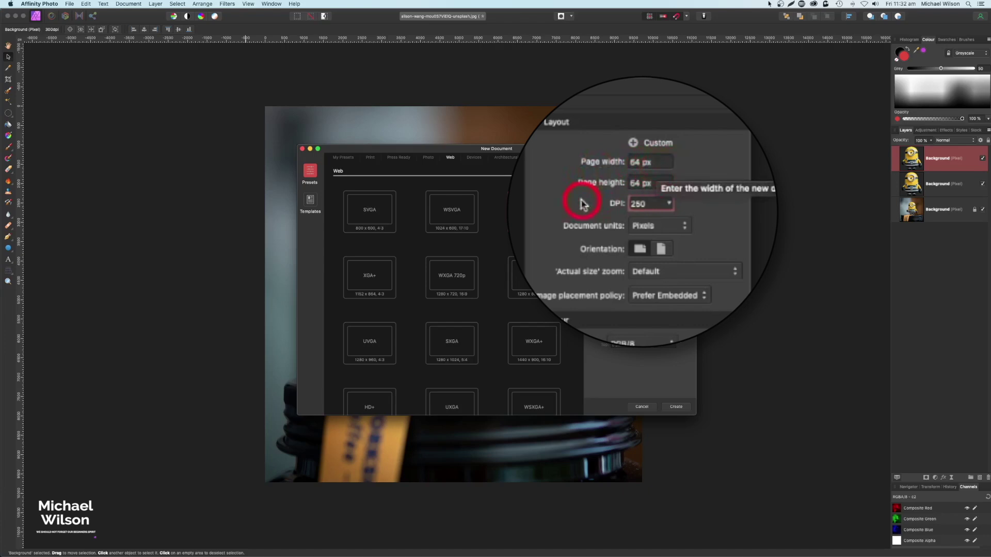
{"action": "left_click", "coordinate": [651, 185]}
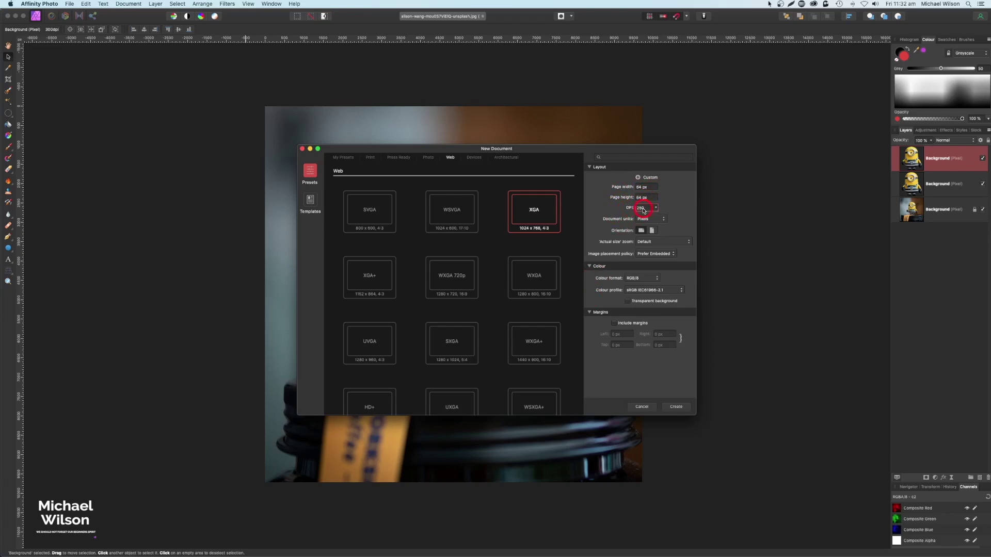
{"action": "left_click", "coordinate": [676, 406]}
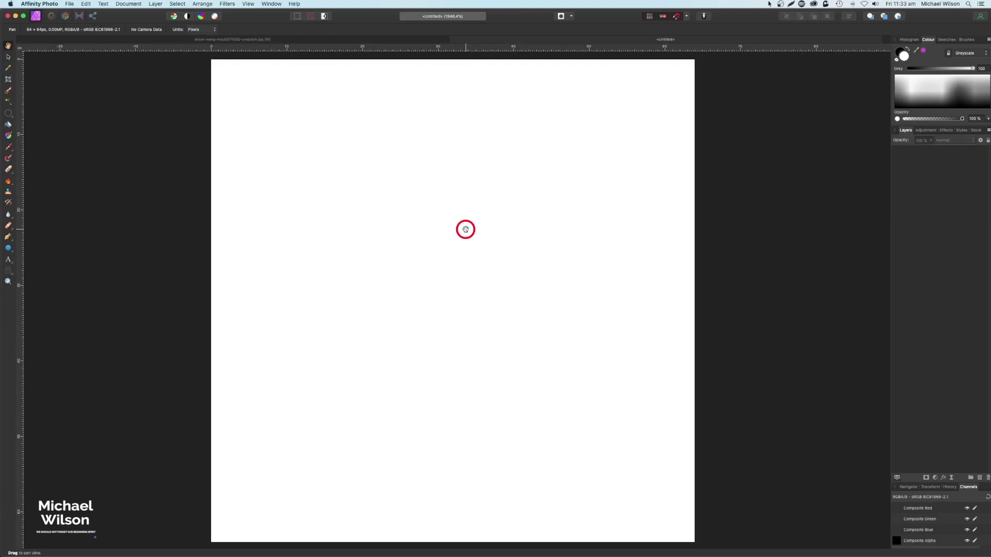
{"action": "key", "text": "super+minus"}
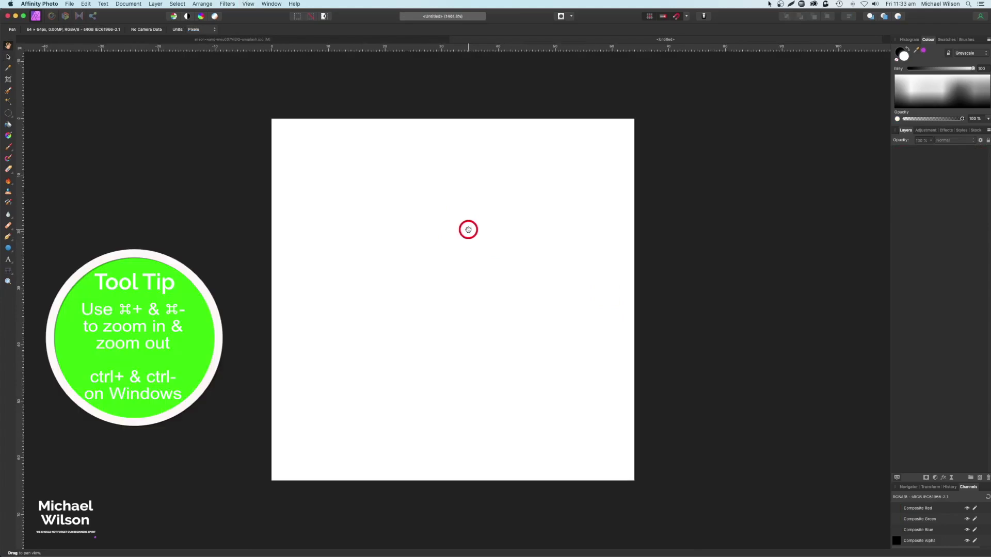
- Add a pixel layer to the new document and flood-fill the canvas mid grey
{"action": "left_click", "coordinate": [970, 478]}
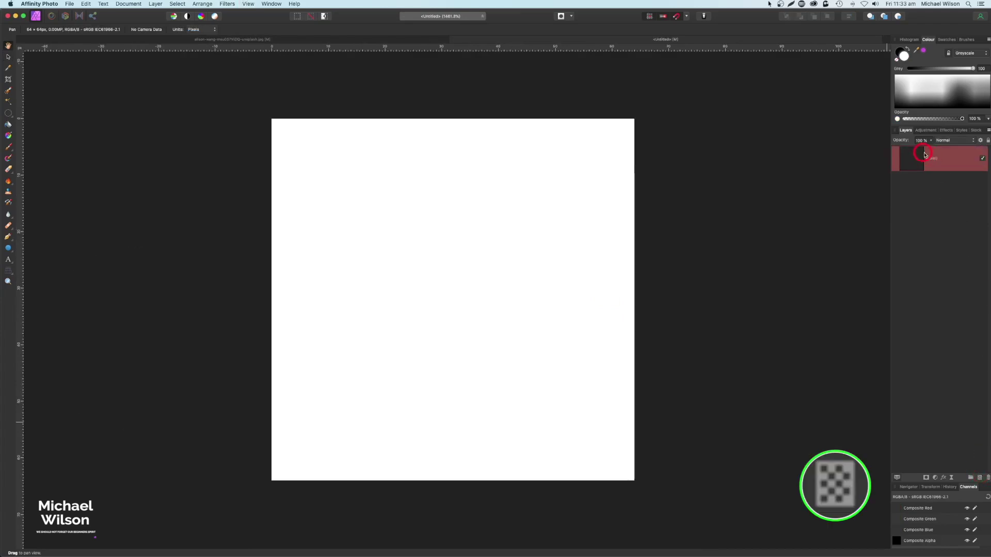
{"action": "left_click", "coordinate": [942, 160]}
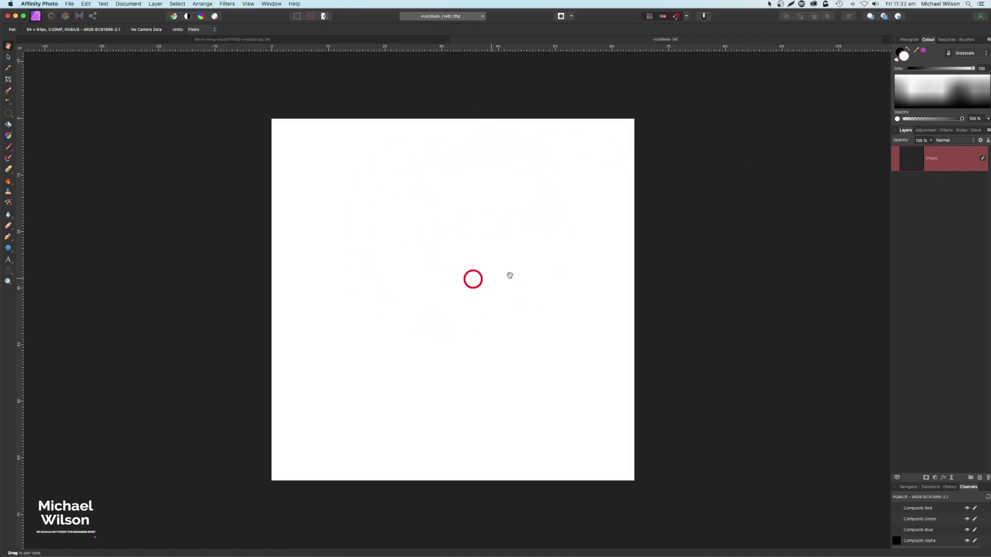
{"action": "left_click", "coordinate": [8, 115]}
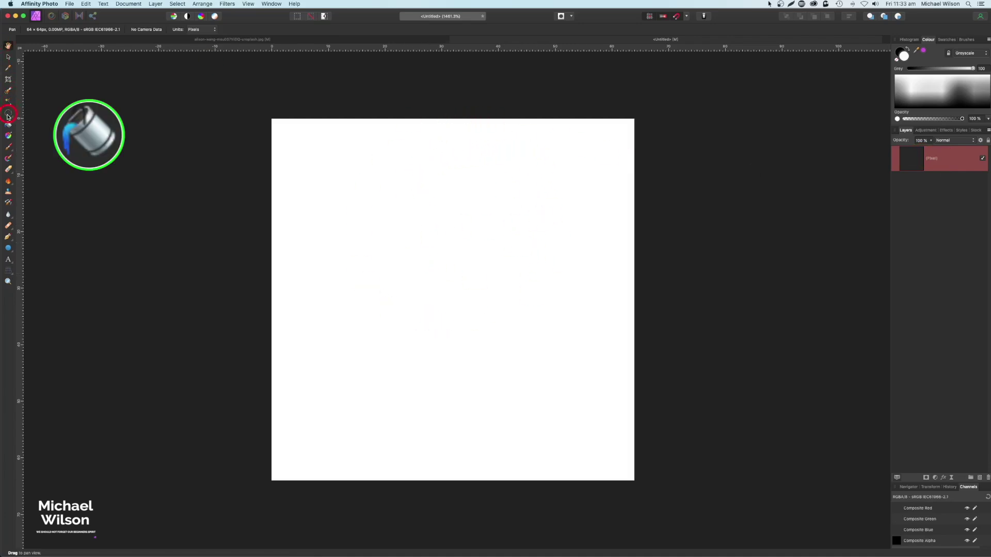
{"action": "left_click", "coordinate": [7, 126]}
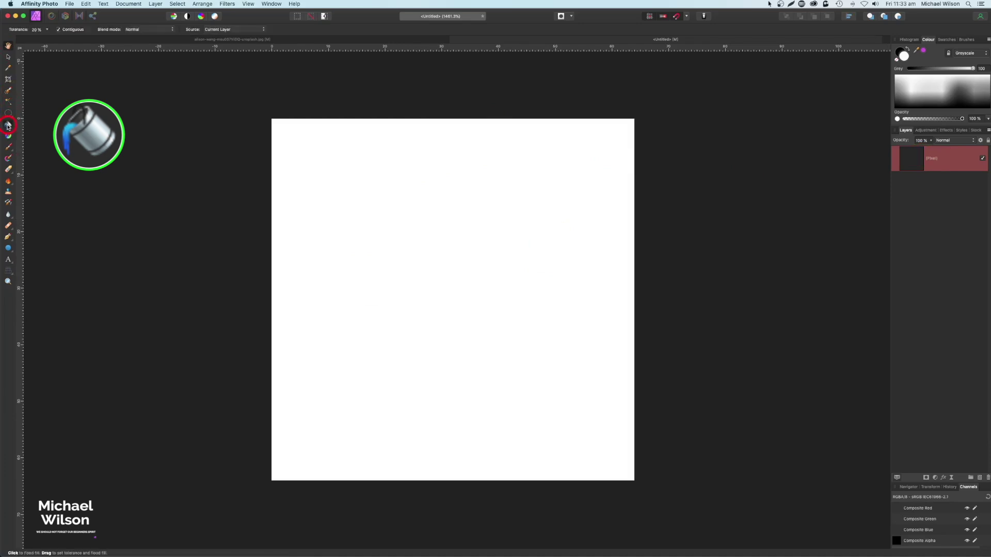
{"action": "left_click", "coordinate": [939, 96]}
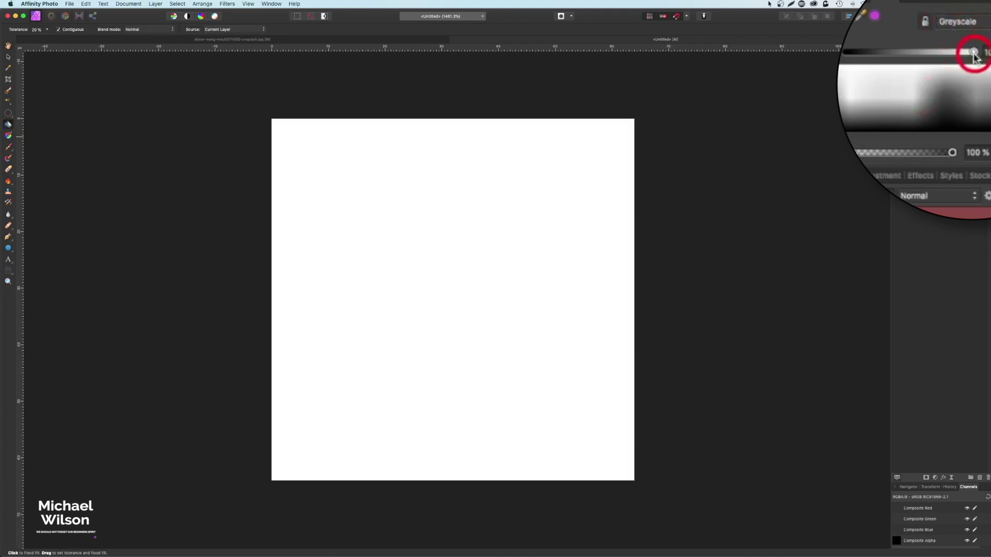
{"action": "left_click_drag", "start_coordinate": [966, 53], "coordinate": [924, 54]}
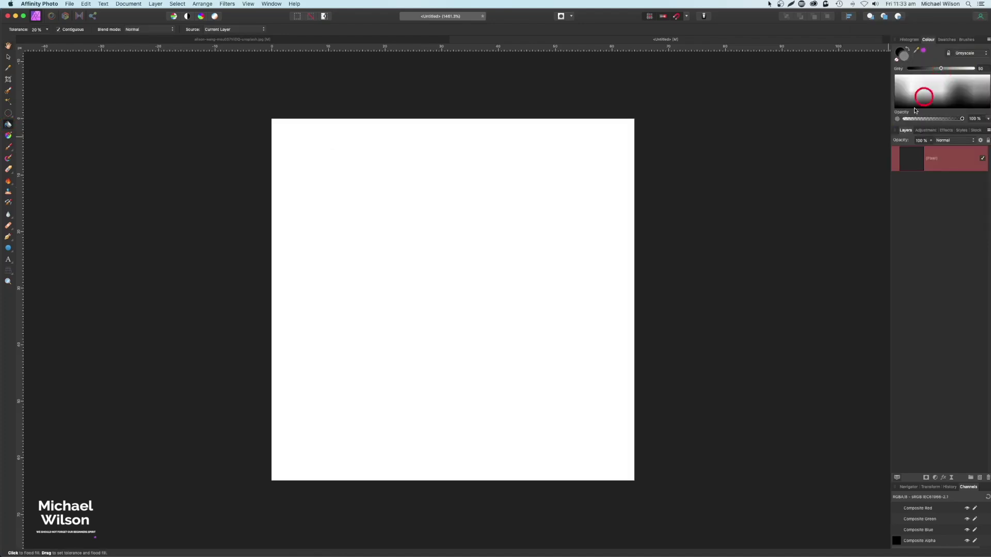
{"action": "left_click", "coordinate": [478, 254]}
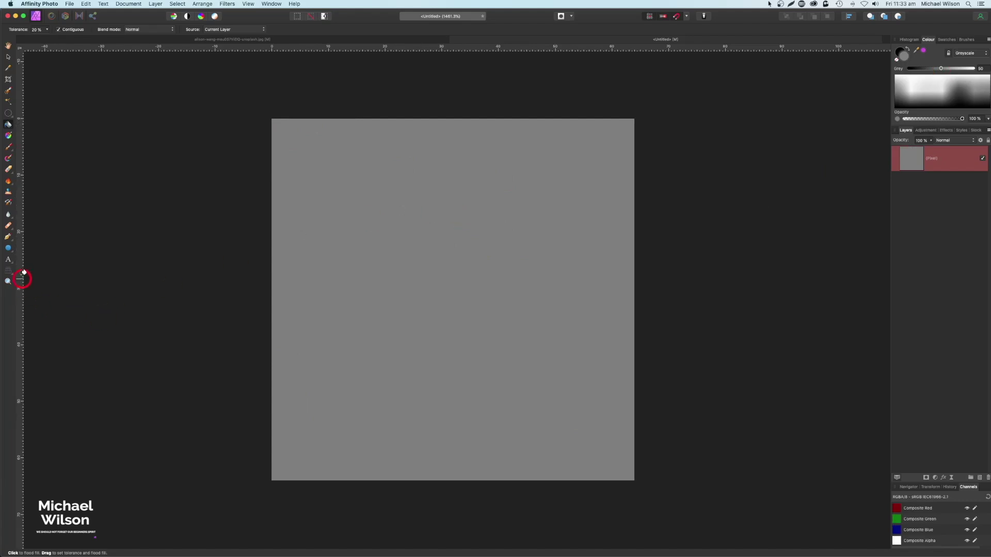
- Draw a large circle with the Ellipse Tool and snap it to the canvas centre
{"action": "left_click", "coordinate": [10, 251]}
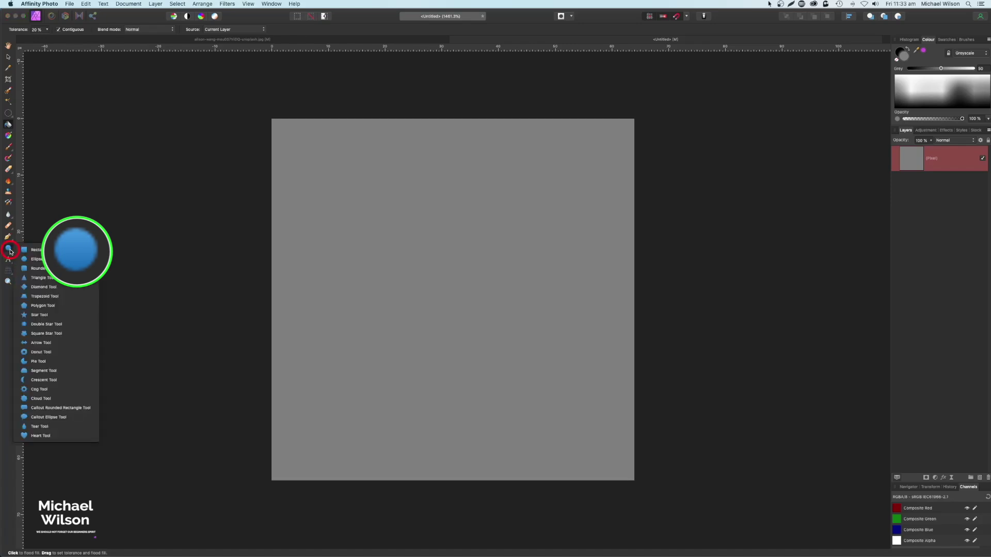
{"action": "left_click", "coordinate": [39, 260]}
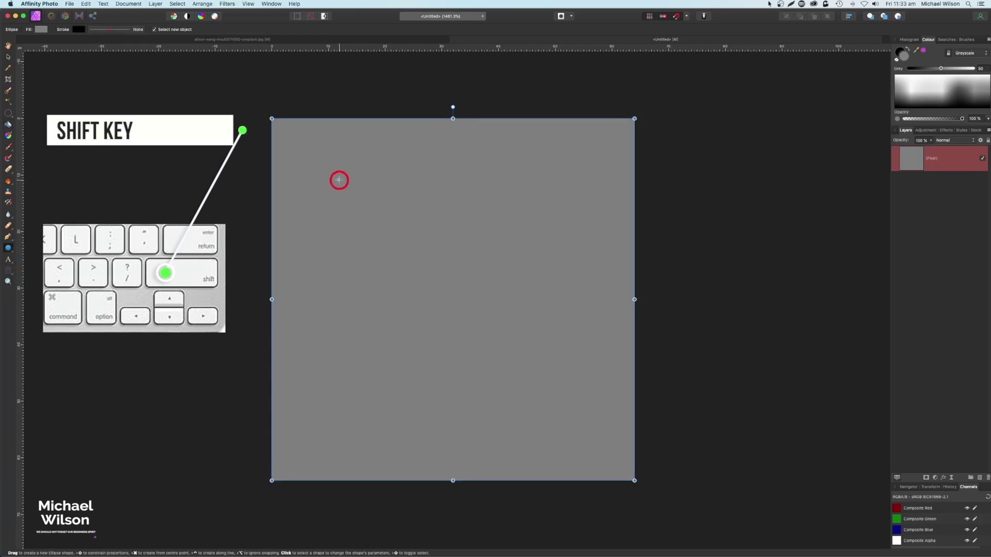
{"action": "left_click_drag", "start_coordinate": [339, 180], "coordinate": [527, 367]}
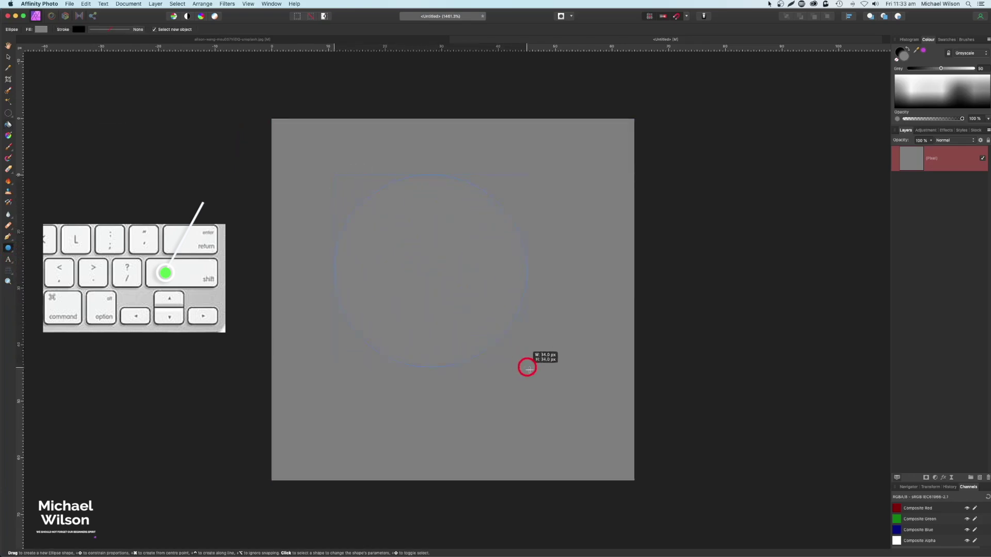
{"action": "left_click_drag", "start_coordinate": [526, 368], "coordinate": [617, 457]}
{"action": "key", "text": "ctrl+0"}
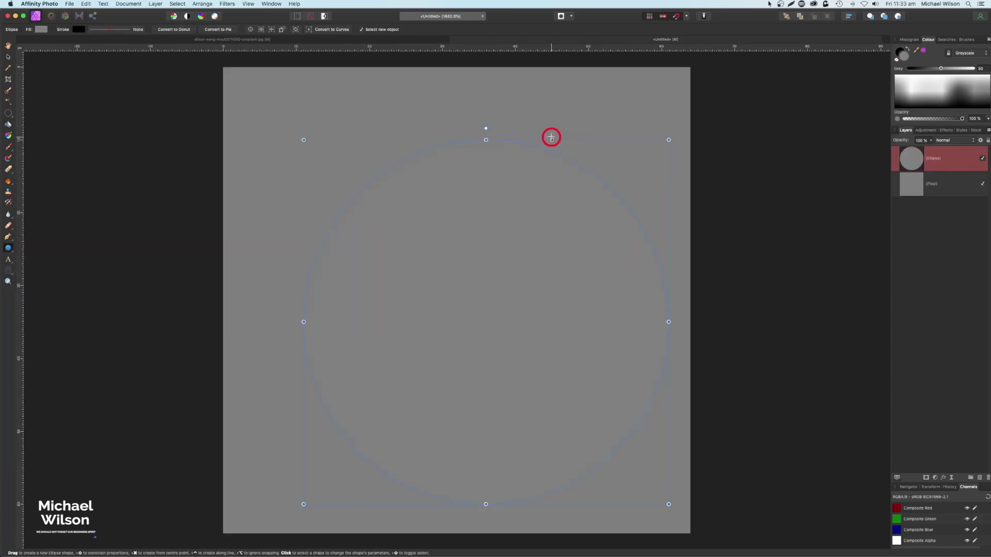
{"action": "left_click_drag", "start_coordinate": [550, 139], "coordinate": [518, 113]}
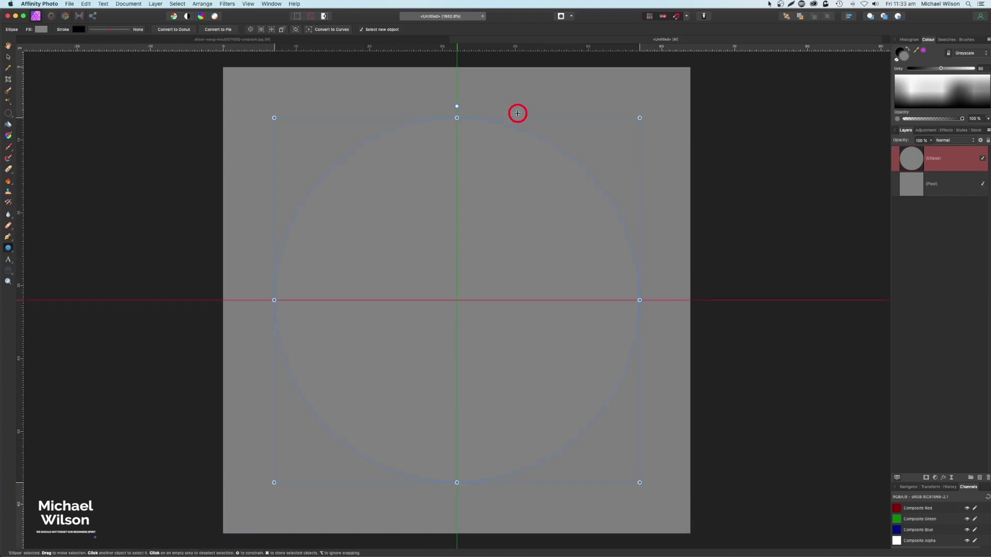
{"action": "left_click_drag", "start_coordinate": [518, 112], "coordinate": [517, 115]}
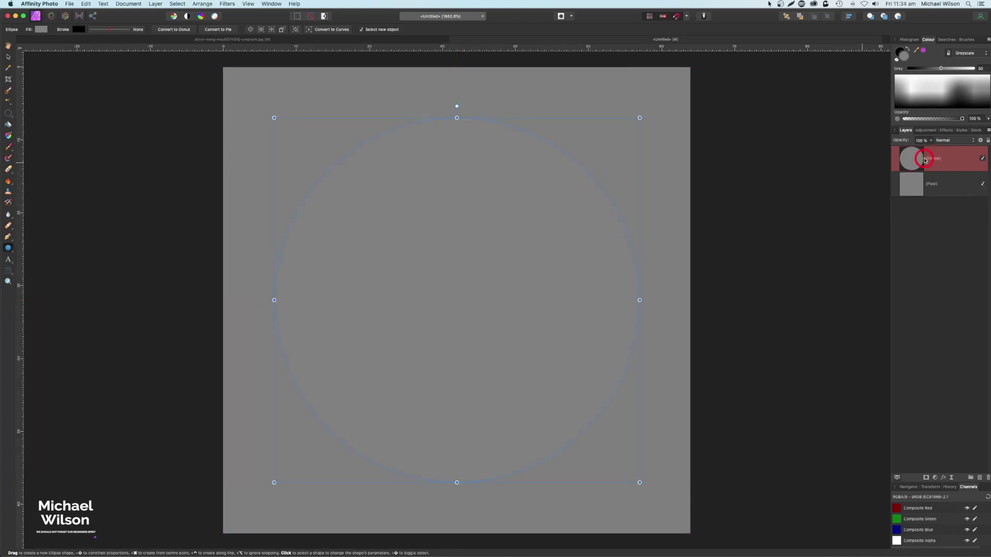
- Add a 3D layer effect to the circle
{"action": "left_click", "coordinate": [942, 478]}
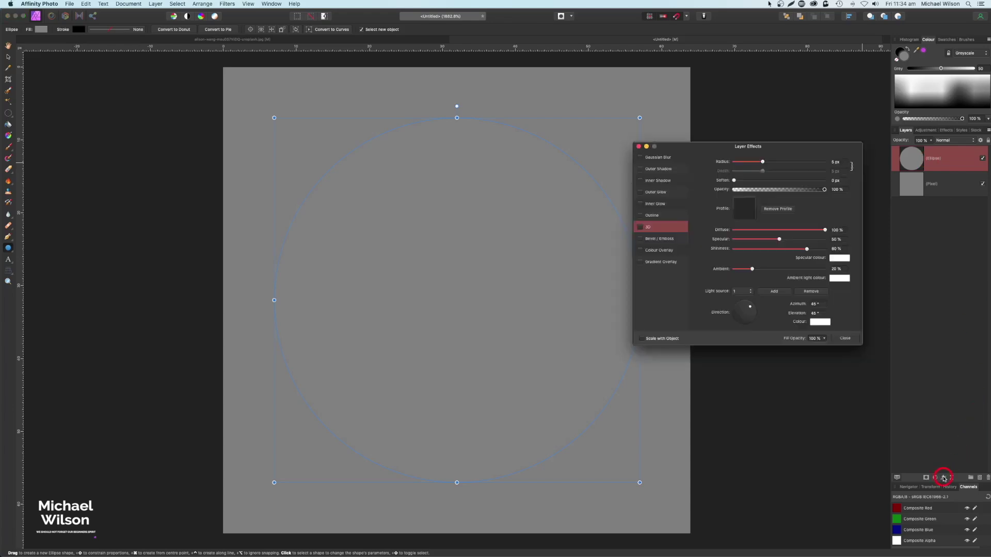
{"action": "left_click", "coordinate": [641, 229]}
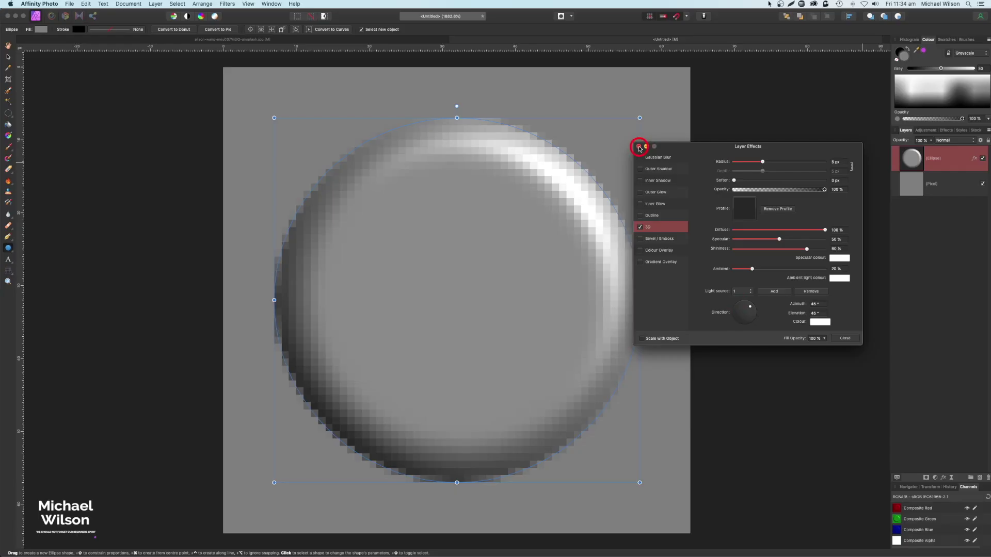
{"action": "left_click", "coordinate": [643, 151]}
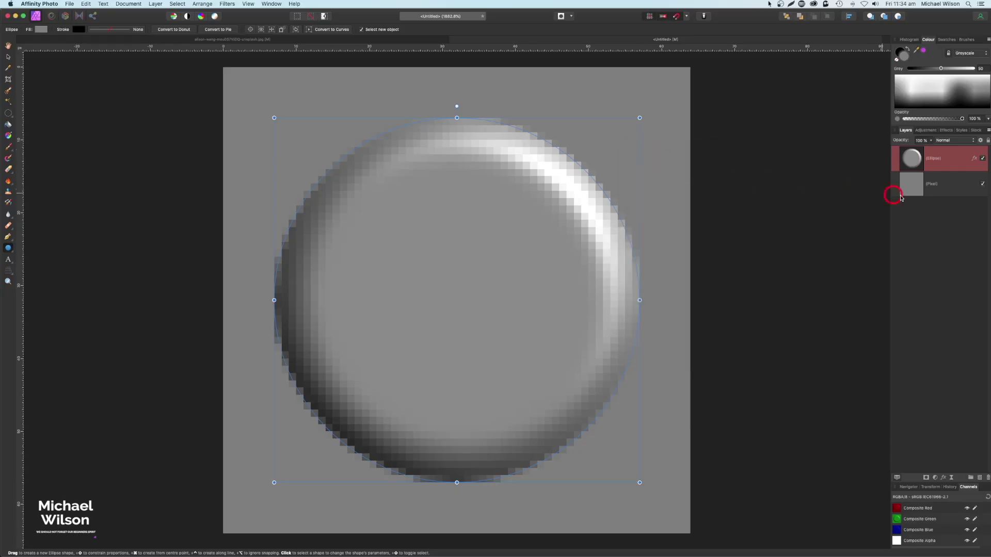
- Give the grey square tile layer the same 3D effect, then zoom out
{"action": "left_click", "coordinate": [922, 186]}
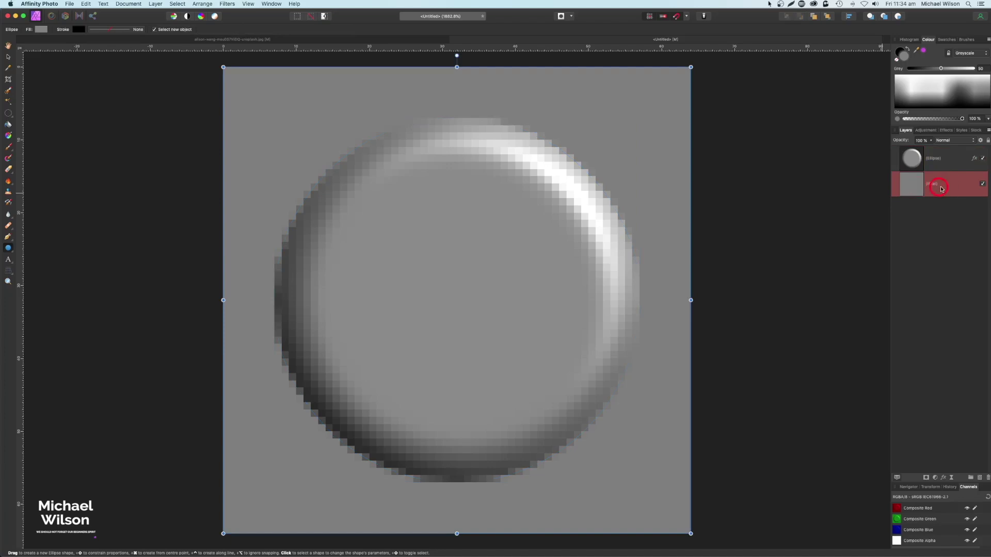
{"action": "left_click", "coordinate": [944, 479]}
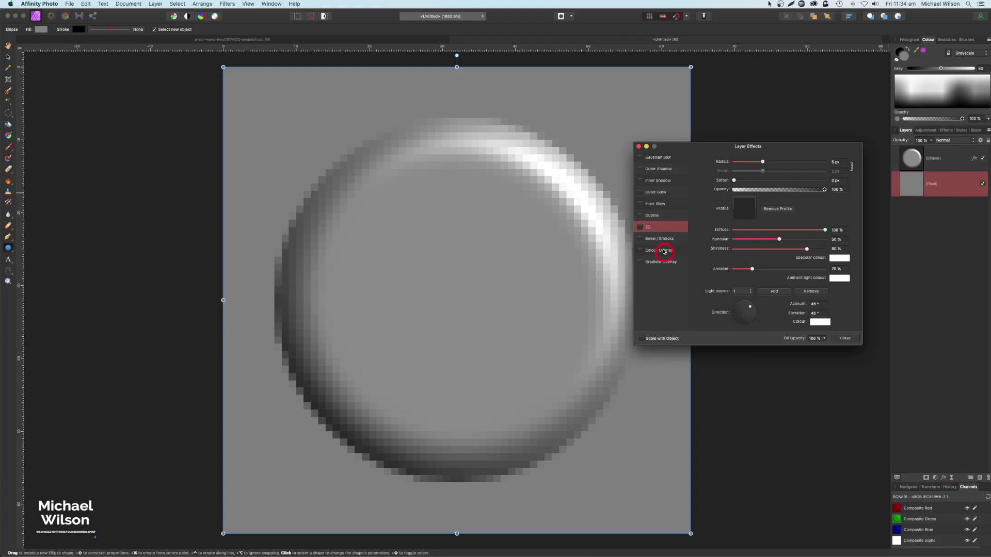
{"action": "left_click", "coordinate": [640, 227]}
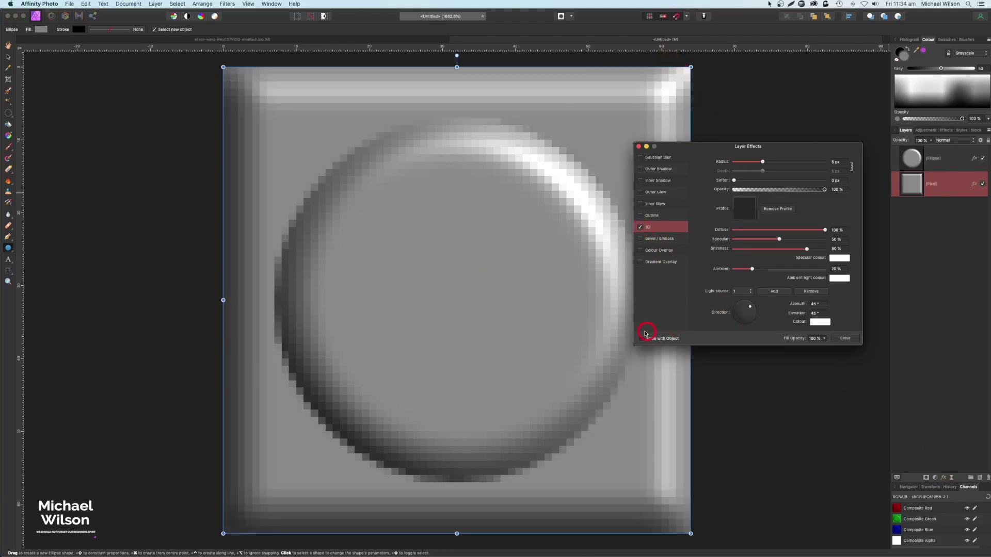
{"action": "left_click", "coordinate": [639, 147]}
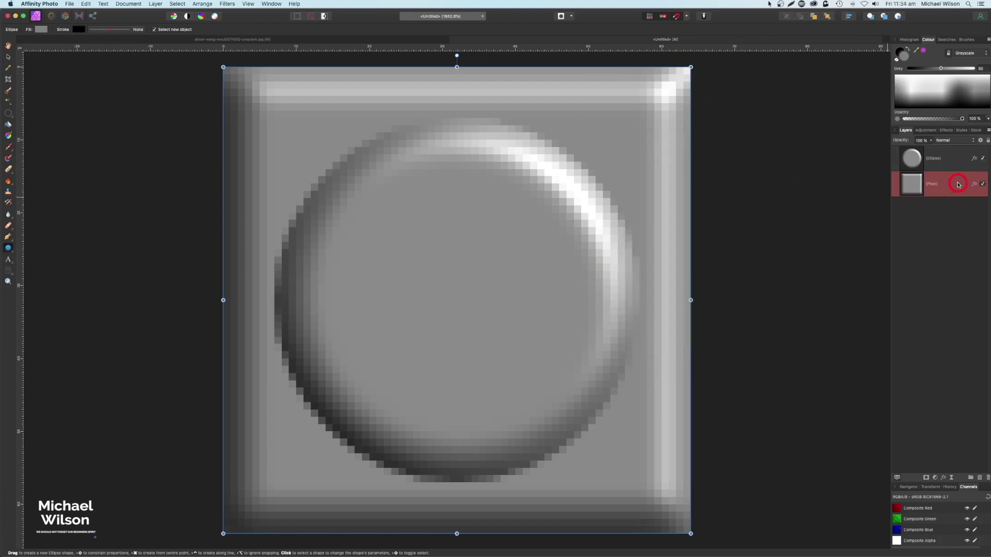
{"action": "key", "text": "super+minus"}
{"action": "key", "text": "super+minus"}
{"action": "key", "text": "super+minus"}
{"action": "key", "text": "super+minus"}
- Select the stud and tile layers and merge them with Layer > Merge Visible
{"action": "left_click", "coordinate": [929, 158]}
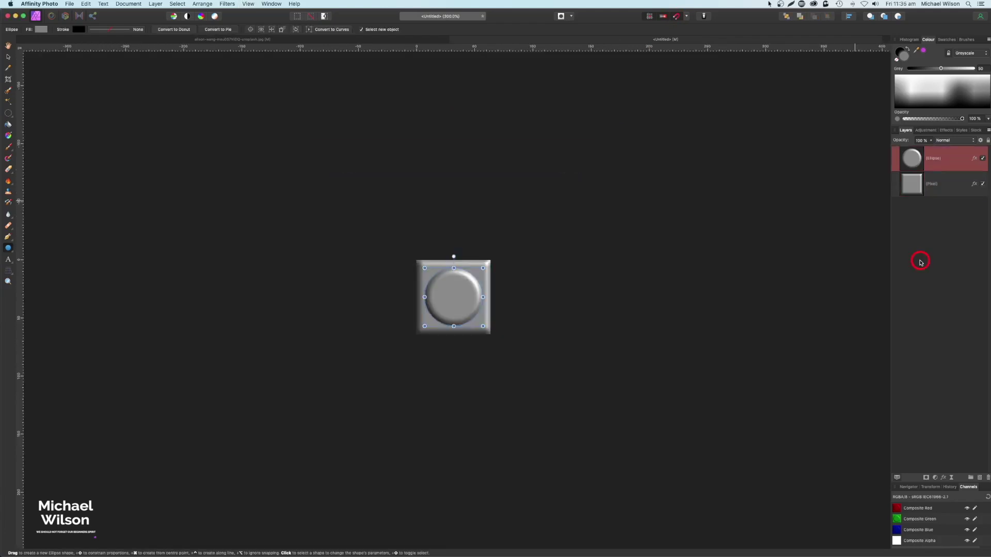
{"action": "left_click", "coordinate": [909, 250]}
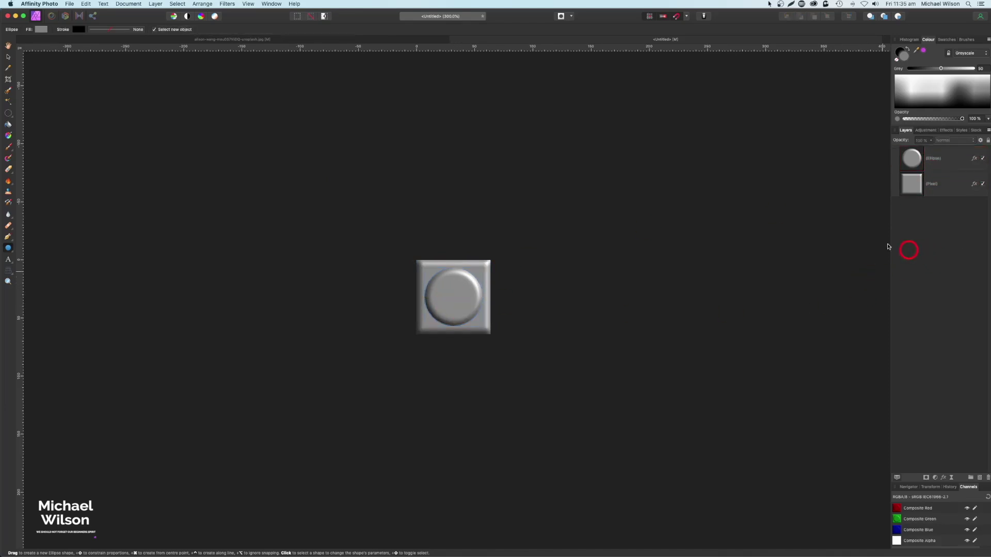
{"action": "left_click", "coordinate": [942, 165]}
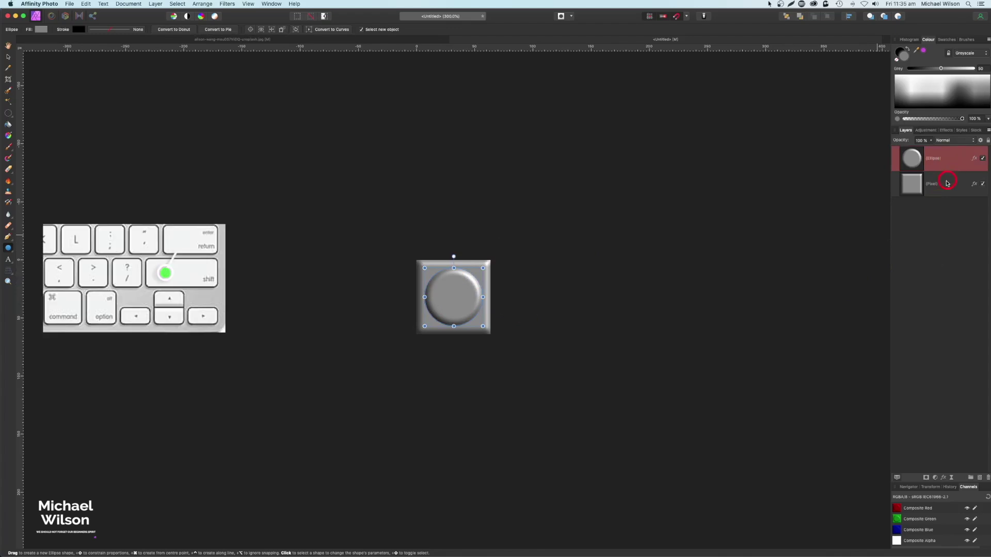
{"action": "left_click", "coordinate": [934, 186], "text": "shift"}
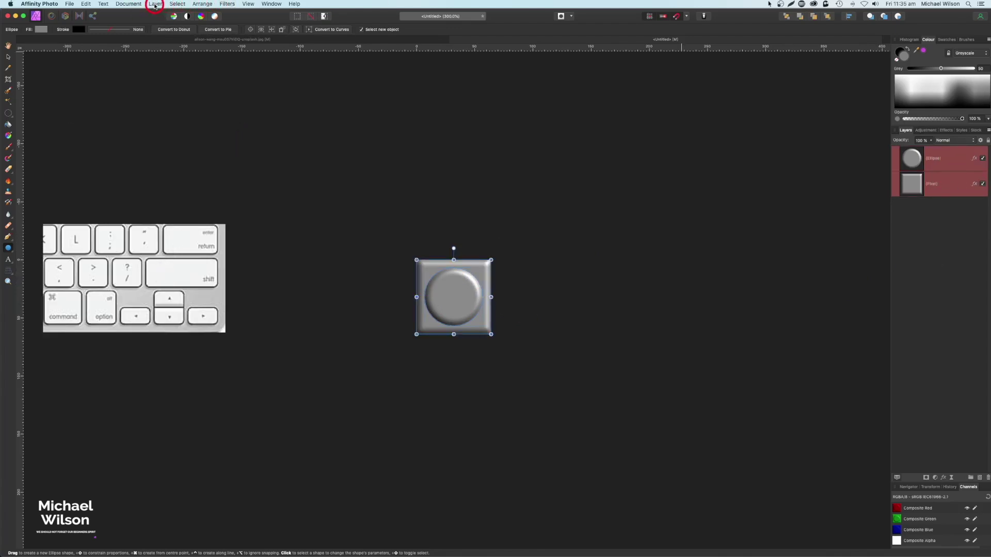
{"action": "left_click", "coordinate": [155, 3]}
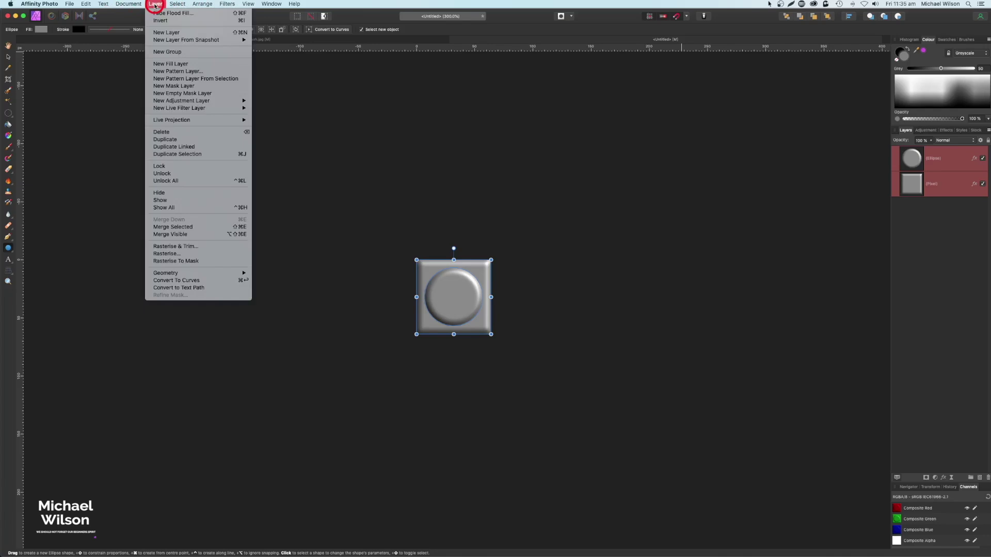
{"action": "left_click", "coordinate": [171, 236]}
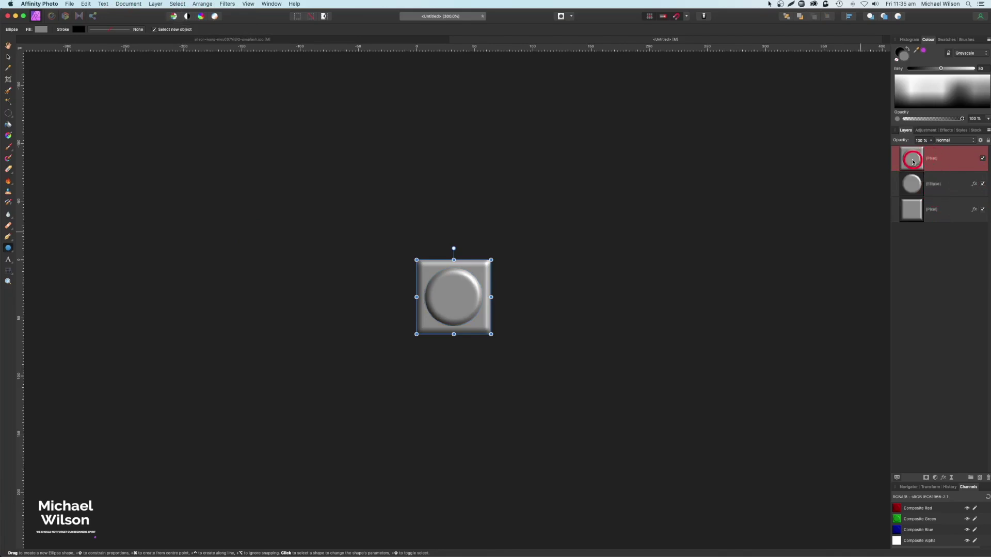
- Create a new pattern layer from the merged brick
{"action": "left_click", "coordinate": [157, 4]}
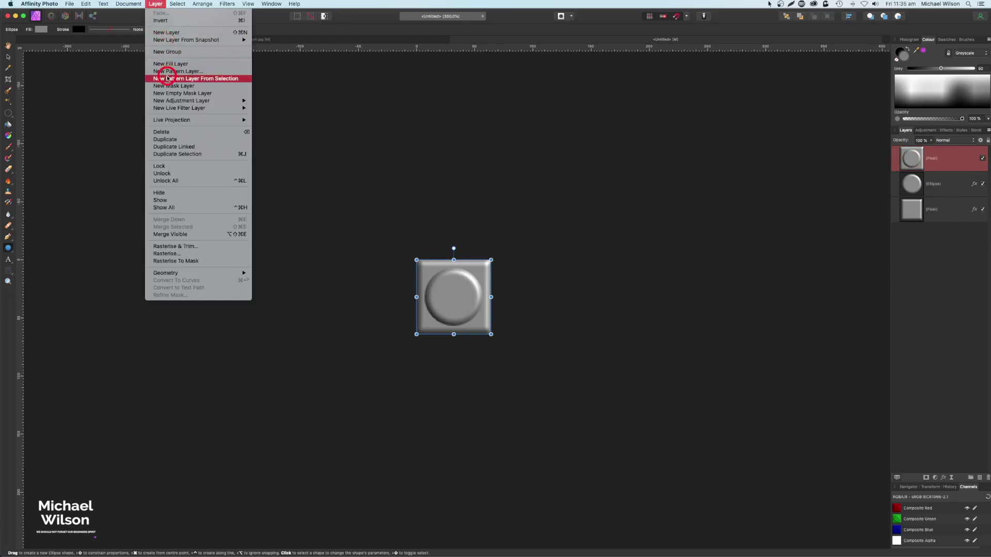
{"action": "left_click", "coordinate": [187, 79]}
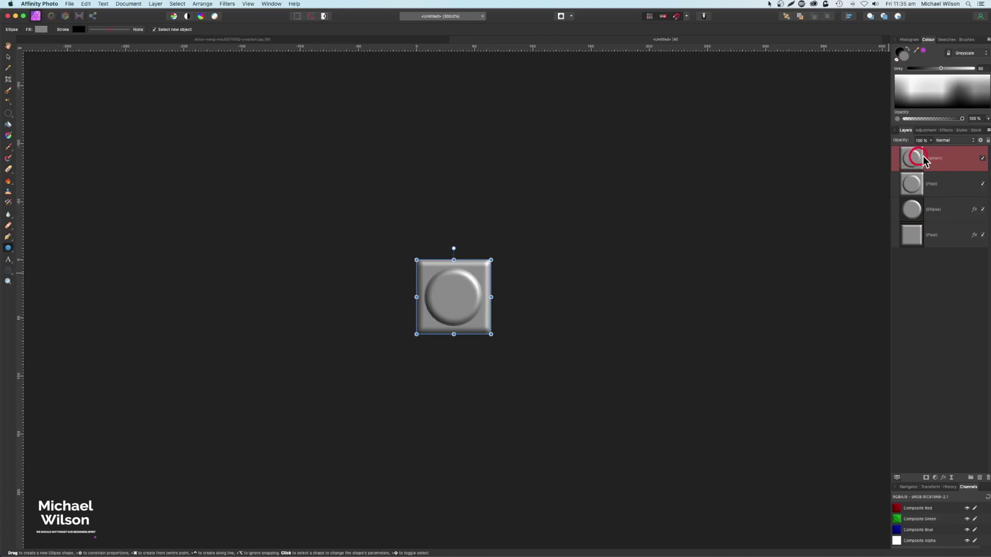
{"action": "left_click", "coordinate": [914, 158]}
- Copy the brick pattern layer and paste it above the minion photo's top layer
{"action": "key", "text": "ctrl+c"}
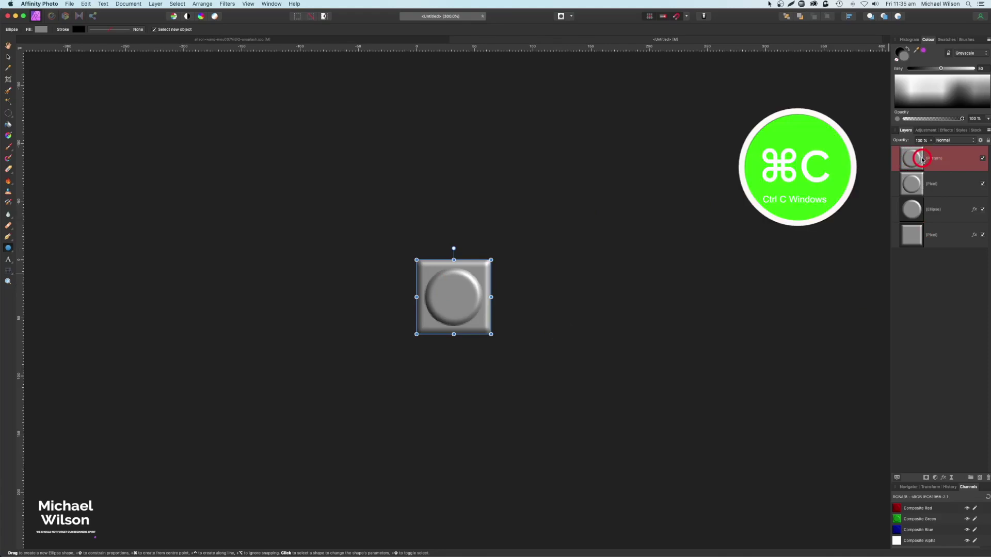
{"action": "left_click", "coordinate": [251, 40]}
{"action": "left_click", "coordinate": [469, 194]}
{"action": "left_click", "coordinate": [960, 159]}
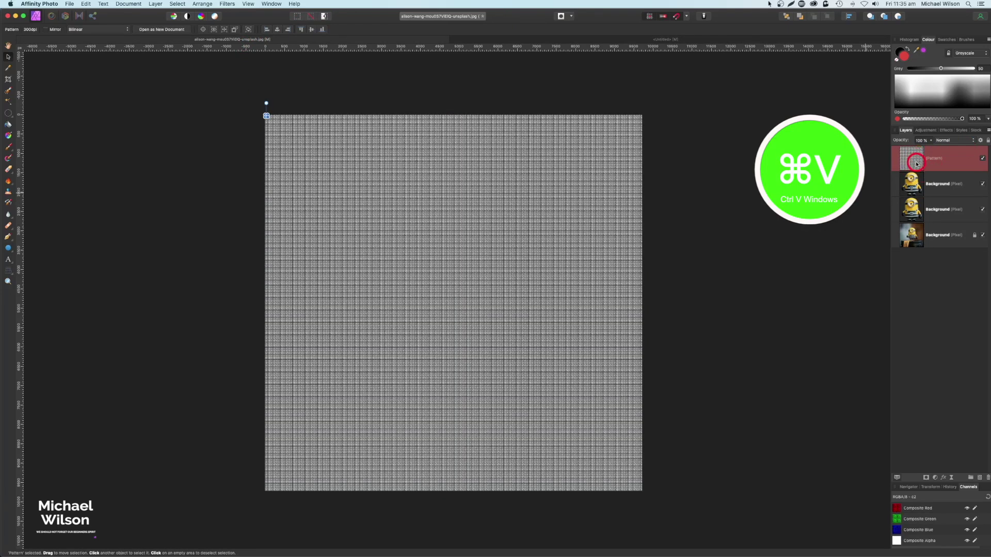
{"action": "left_click", "coordinate": [11, 59]}
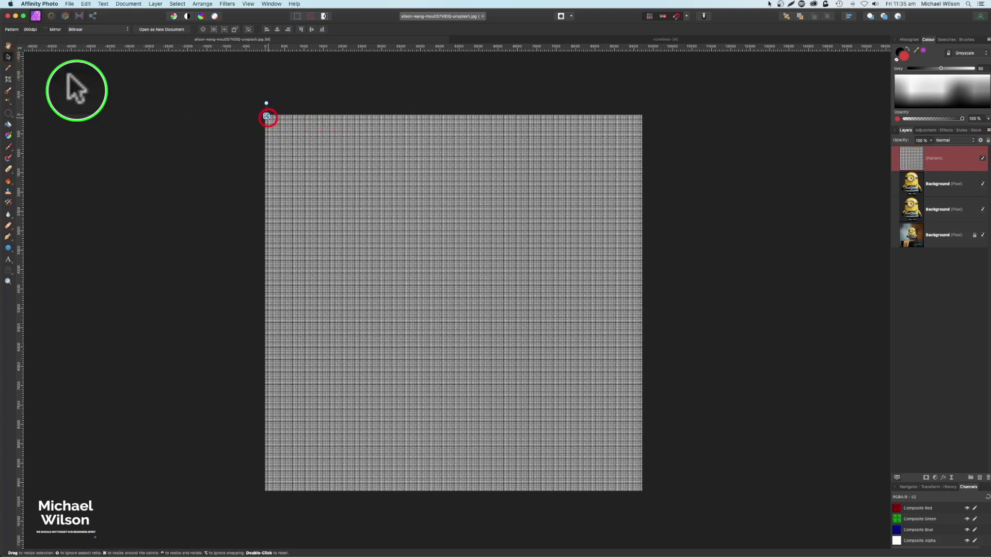
- Enlarge the pattern's brick tiles to about 106 px and set its blend mode to Linear Light
{"action": "left_click_drag", "start_coordinate": [267, 117], "coordinate": [268, 118]}
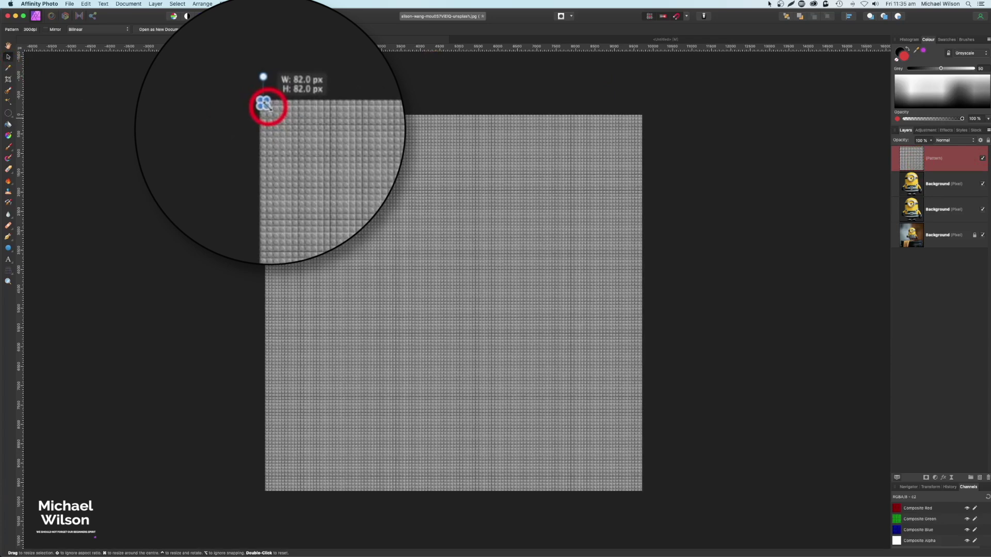
{"action": "left_click_drag", "start_coordinate": [266, 117], "coordinate": [267, 118]}
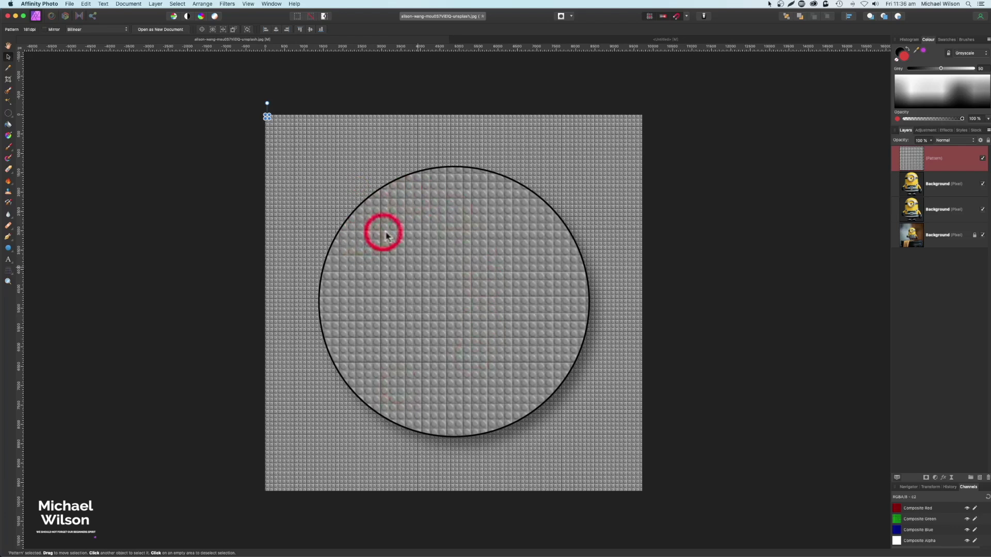
{"action": "left_click", "coordinate": [976, 156]}
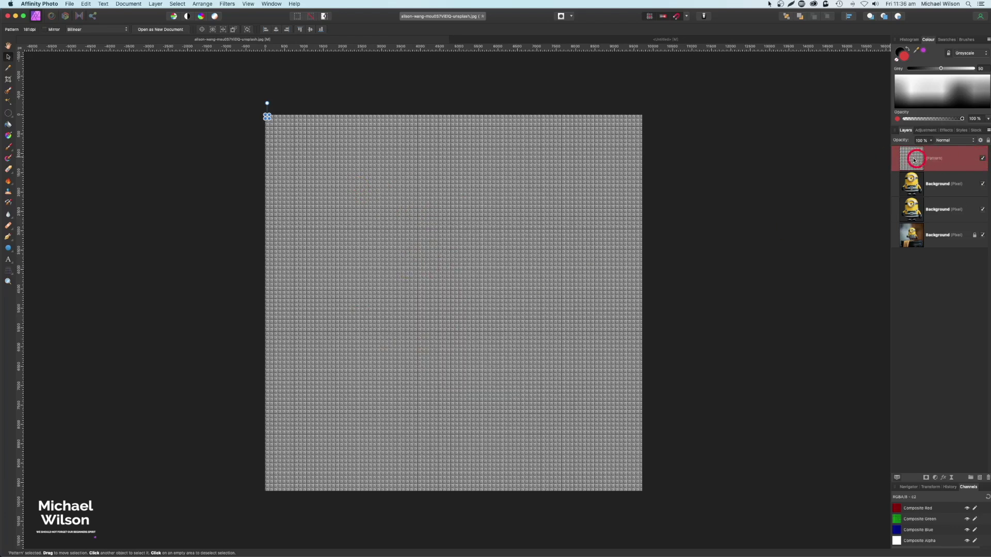
{"action": "left_click", "coordinate": [957, 142]}
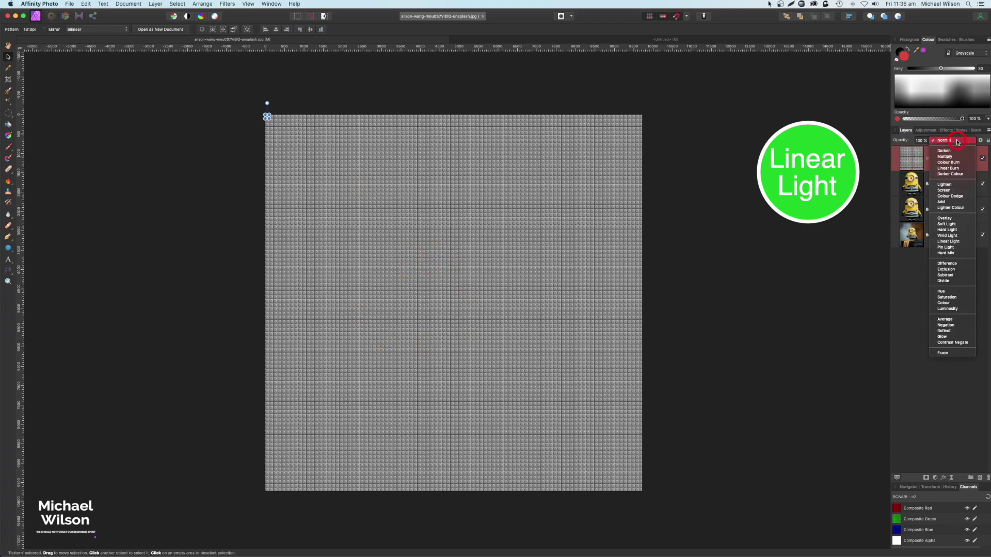
{"action": "left_click", "coordinate": [951, 242]}
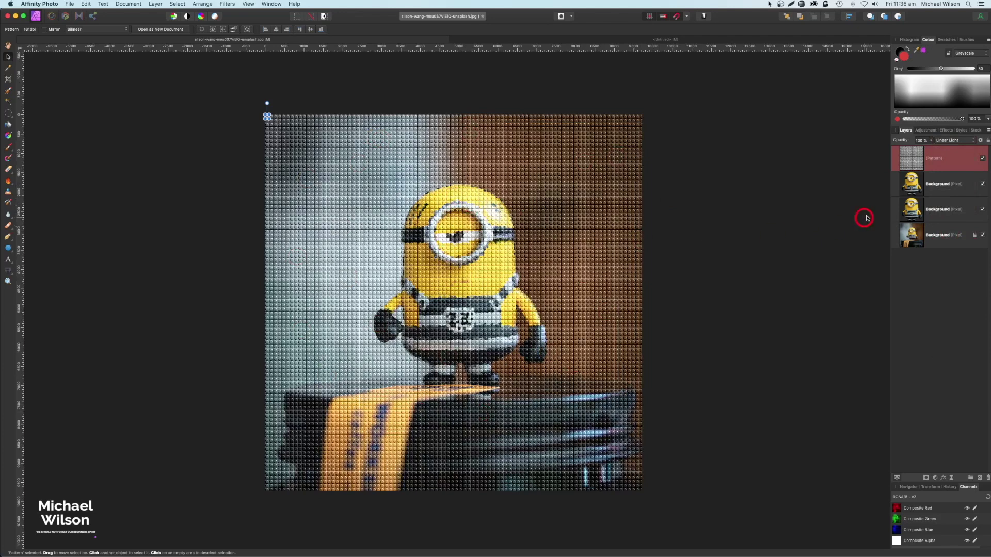
- Add an 8-level Posterise adjustment to the upper minion photo layer
{"action": "left_click", "coordinate": [911, 186]}
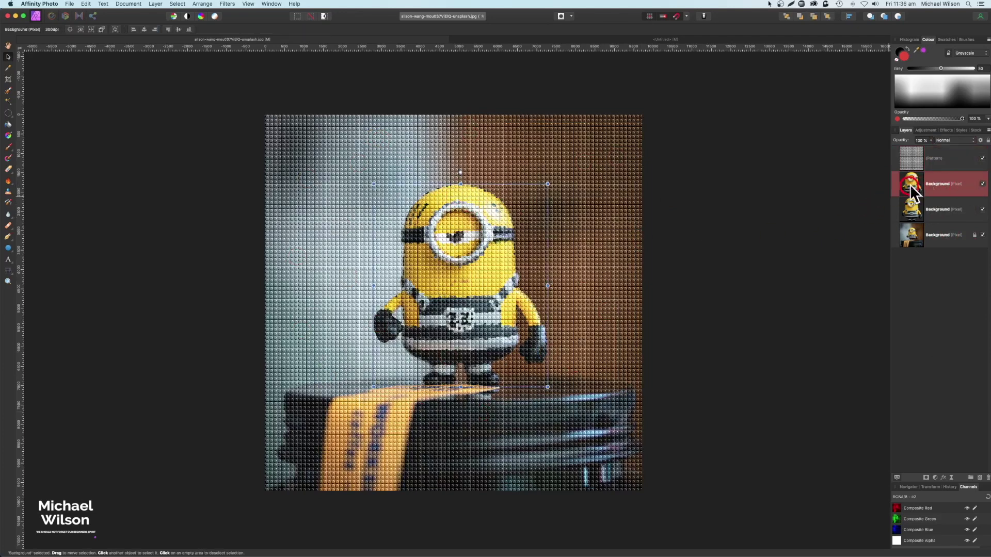
{"action": "left_click", "coordinate": [937, 478]}
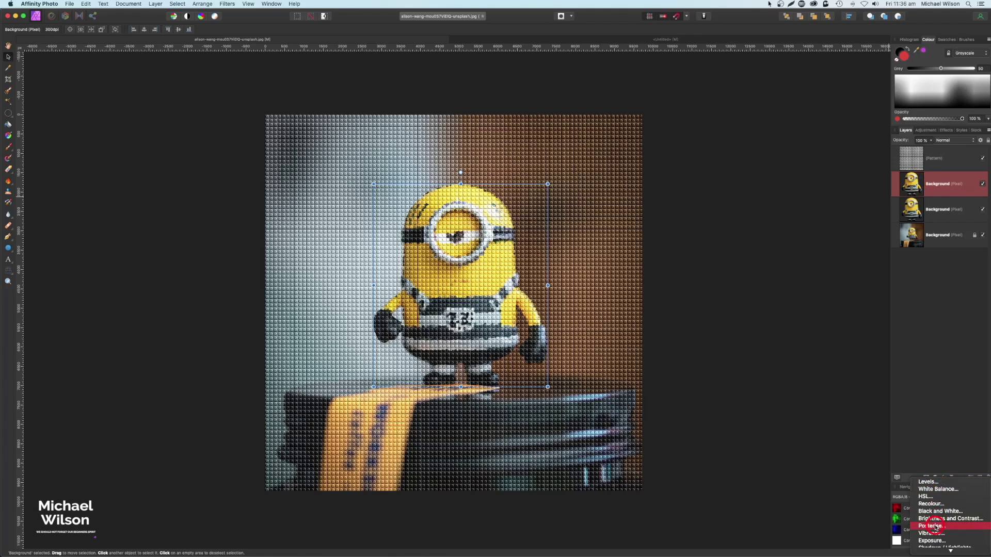
{"action": "left_click", "coordinate": [932, 526]}
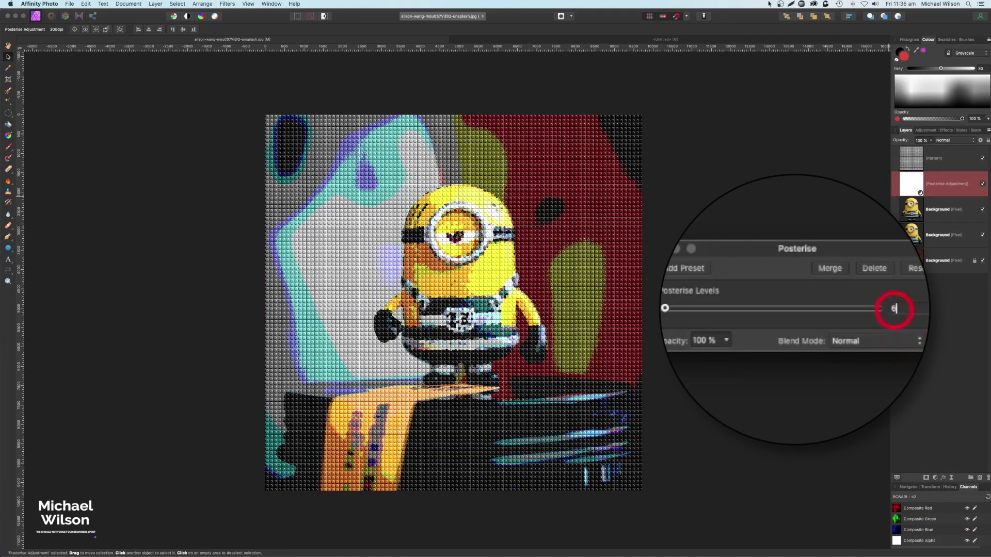
{"action": "scroll", "coordinate": [843, 310], "scroll_direction": "up", "scroll_amount": 3}
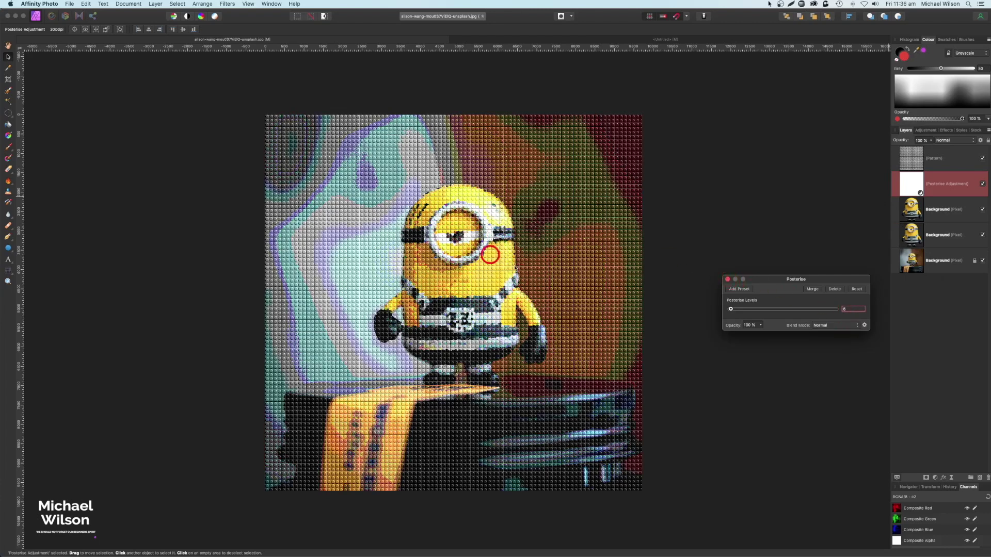
{"action": "left_click", "coordinate": [727, 281]}
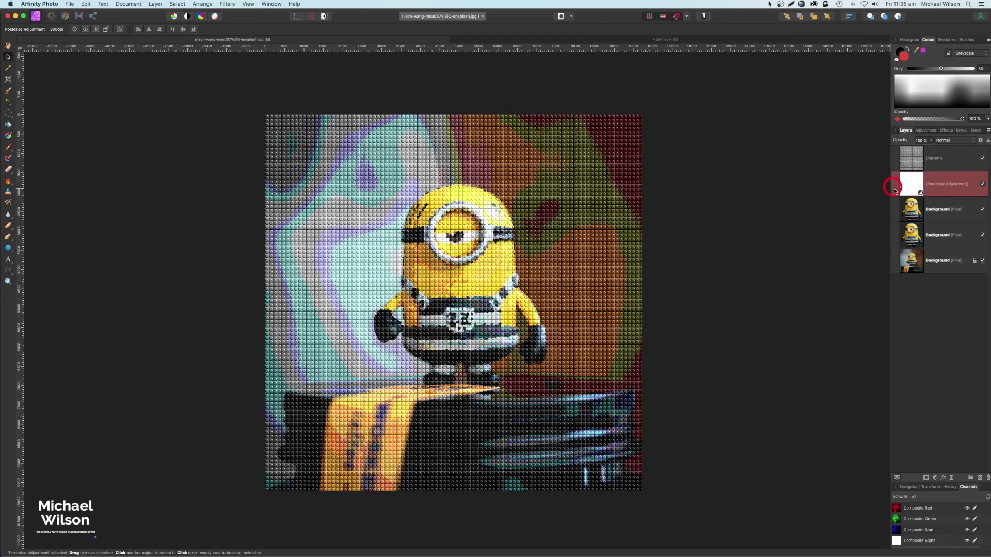
- Draw a rectangle over the whole Minion photo and give it a red fill (226, 70, 55)
{"action": "left_click", "coordinate": [930, 210]}
{"action": "key", "text": "m"}
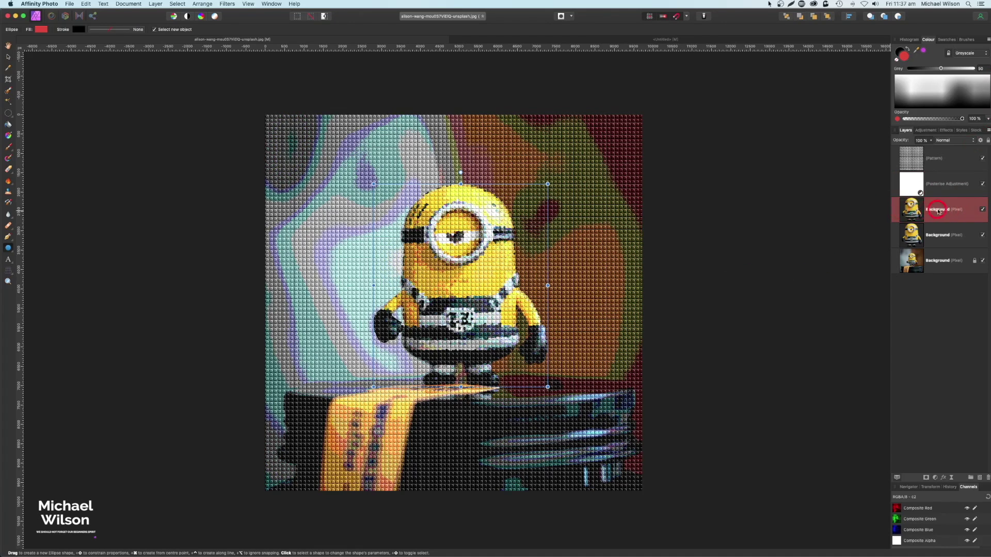
{"action": "left_click", "coordinate": [932, 212]}
{"action": "left_click", "coordinate": [13, 256]}
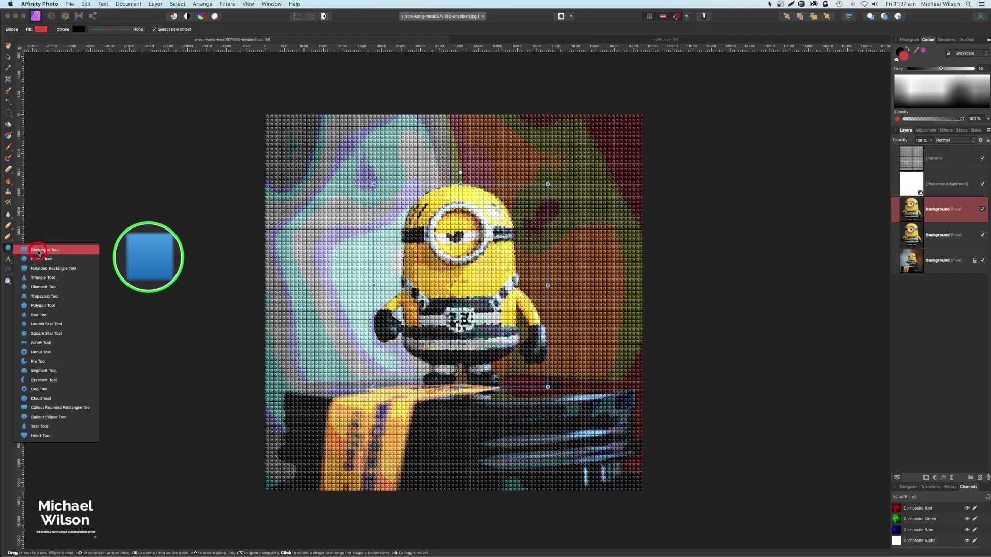
{"action": "left_click", "coordinate": [38, 253]}
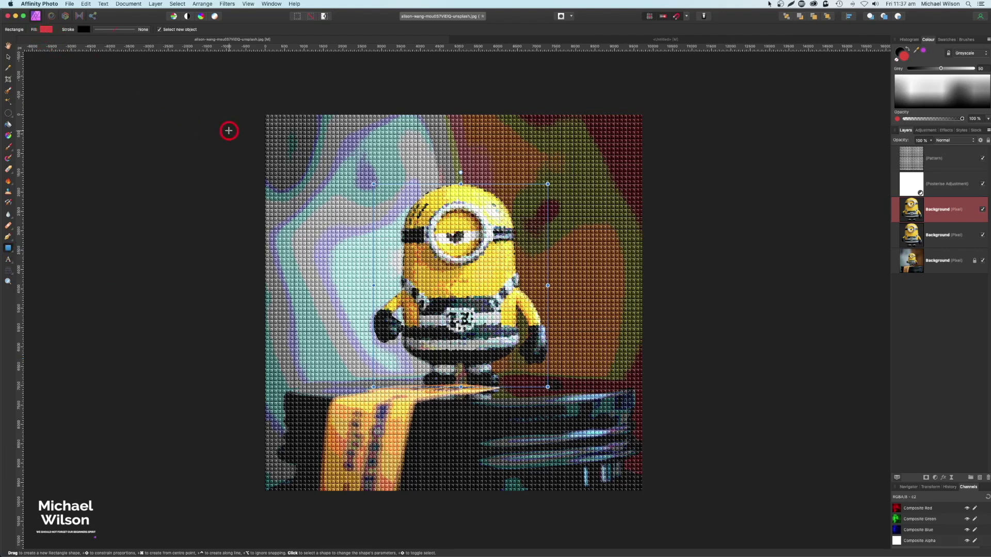
{"action": "mouse_move", "coordinate": [266, 115]}
{"action": "left_mouse_down"}
{"action": "mouse_move", "coordinate": [291, 238]}
{"action": "mouse_move", "coordinate": [642, 491]}
{"action": "left_mouse_up"}
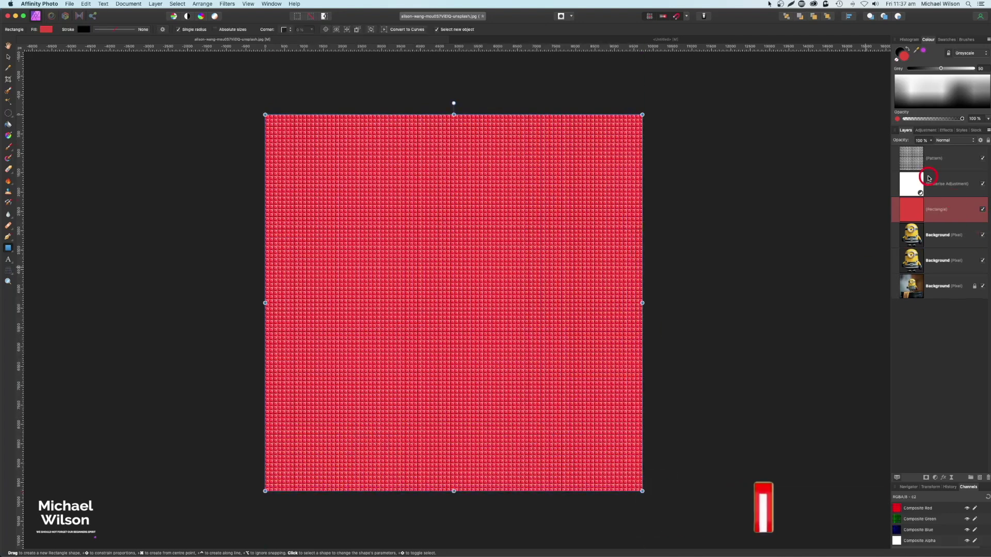
{"action": "double_click", "coordinate": [906, 56]}
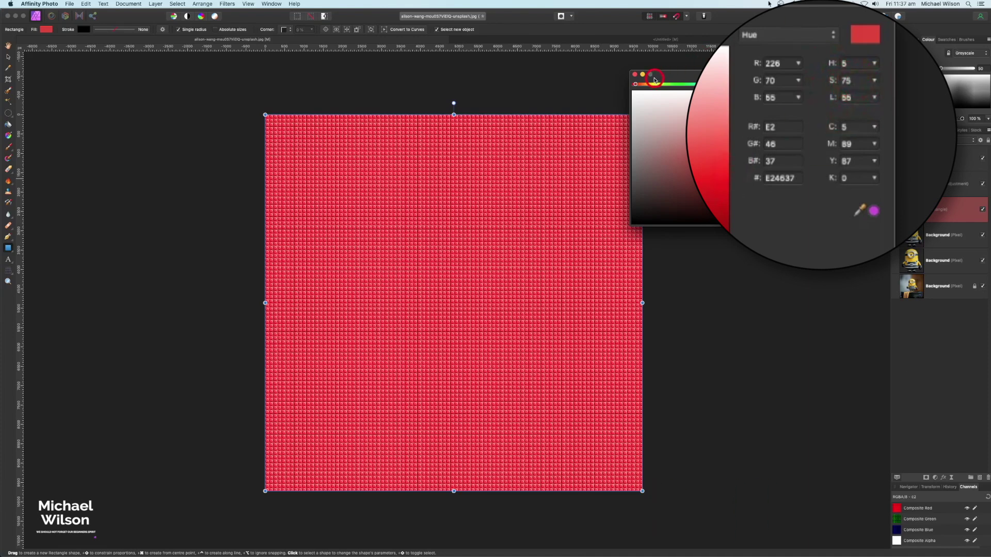
- Set the red rectangle's blend mode to Saturation, toggling its visibility to compare
{"action": "left_click", "coordinate": [634, 75]}
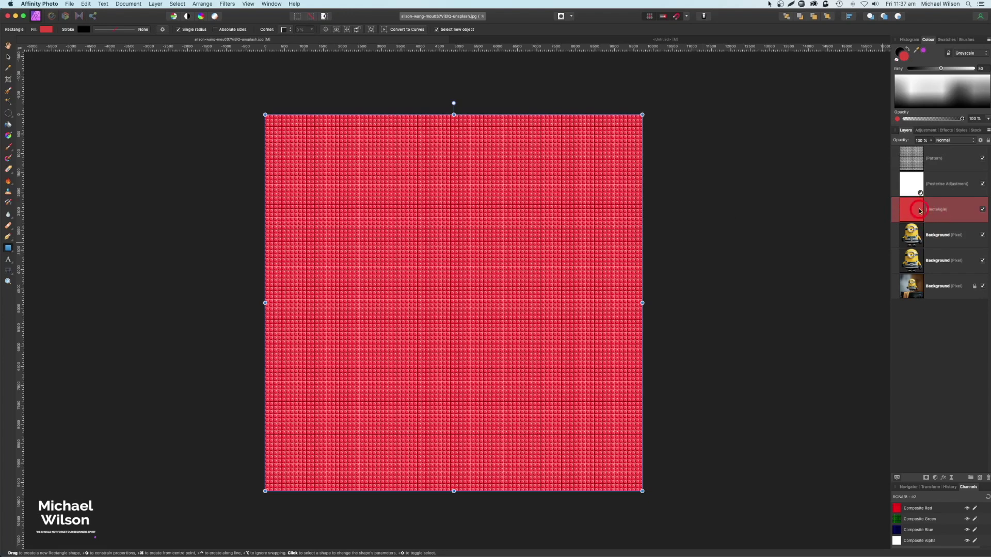
{"action": "left_click", "coordinate": [949, 141]}
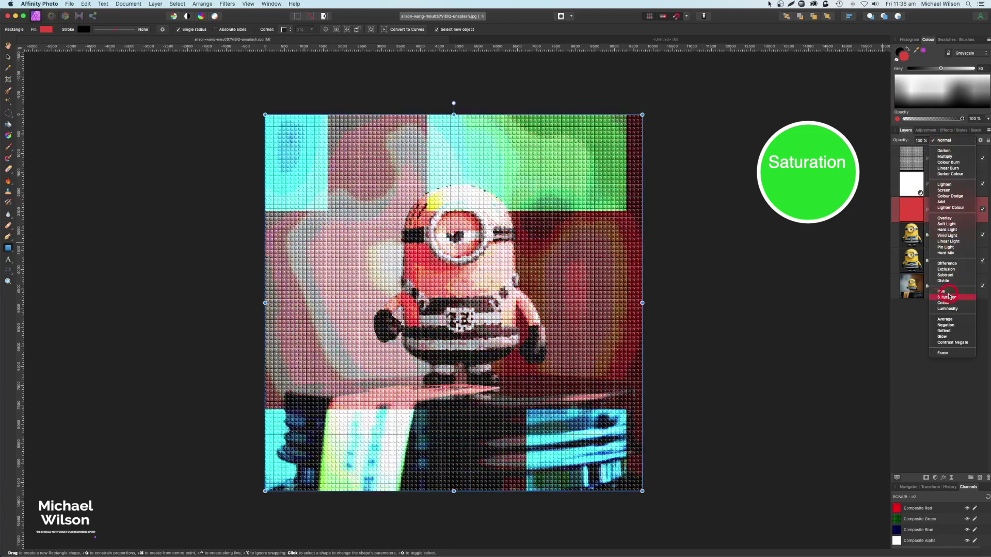
{"action": "left_click", "coordinate": [948, 296]}
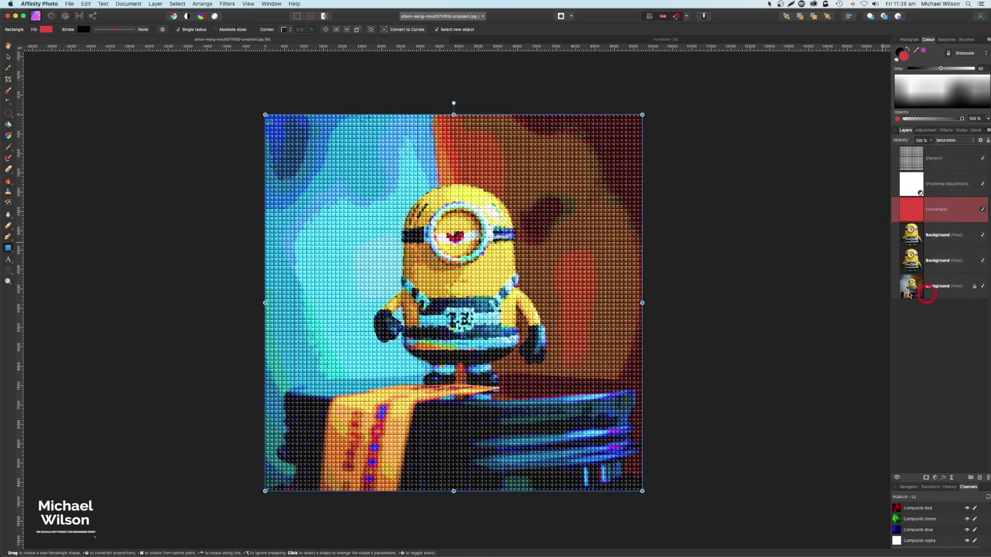
{"action": "left_click", "coordinate": [983, 212]}
{"action": "left_click", "coordinate": [983, 212]}
- Nest the Pattern, Posterise and Rectangle layers inside the top Minion layer, then collapse it
{"action": "left_click", "coordinate": [944, 161]}
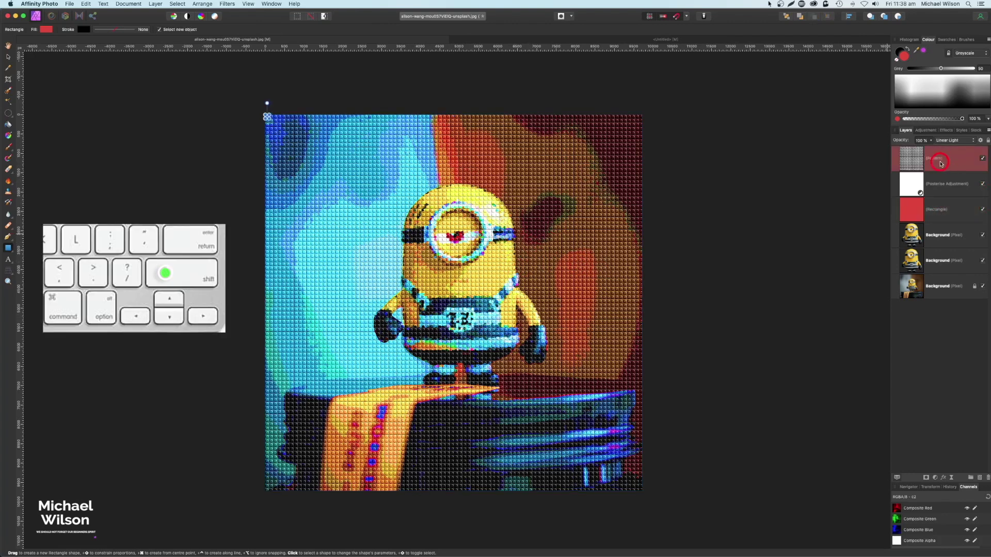
{"action": "left_click", "coordinate": [937, 213], "text": "shift"}
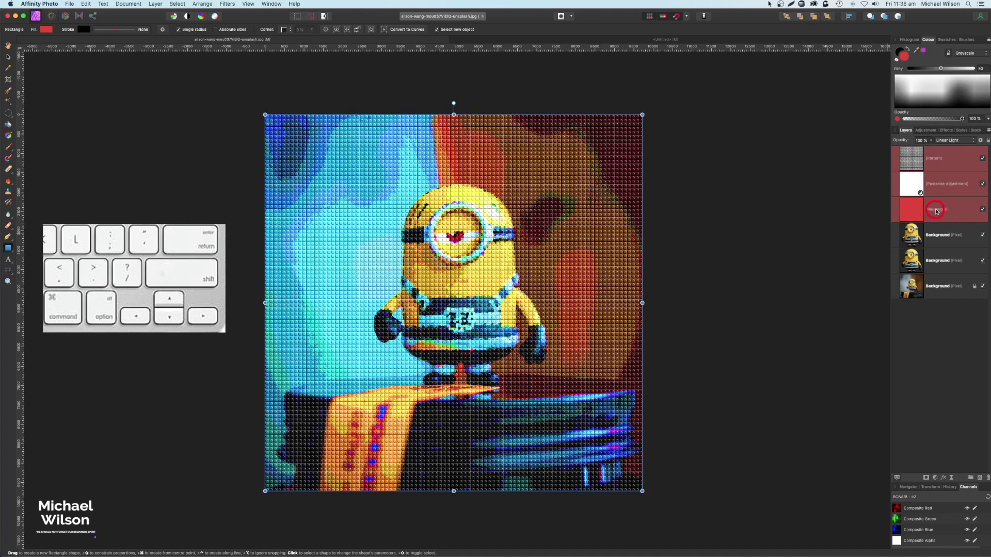
{"action": "left_click_drag", "start_coordinate": [935, 210], "coordinate": [934, 240]}
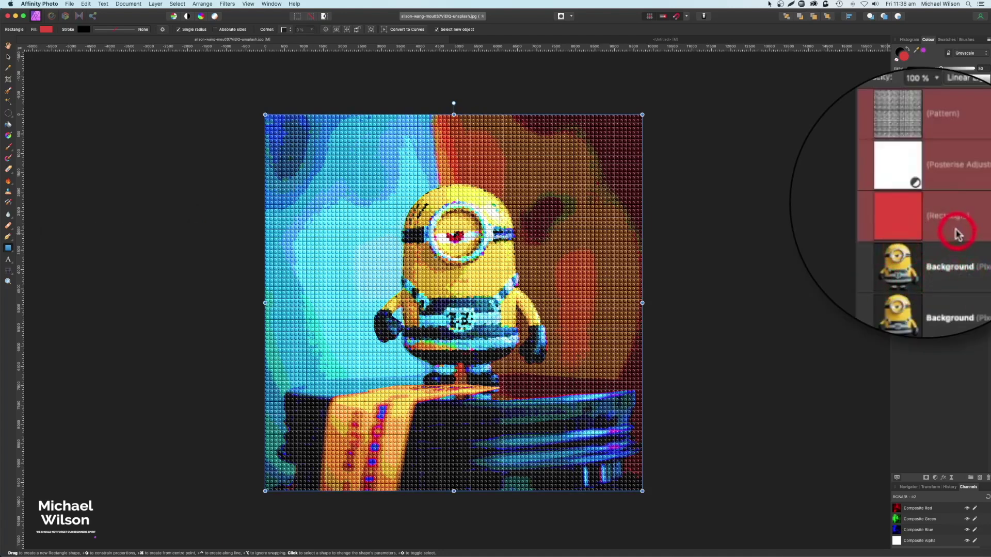
{"action": "mouse_move", "coordinate": [943, 276]}
{"action": "left_mouse_down"}
{"action": "mouse_move", "coordinate": [950, 267]}
{"action": "mouse_move", "coordinate": [941, 260]}
{"action": "left_mouse_up"}
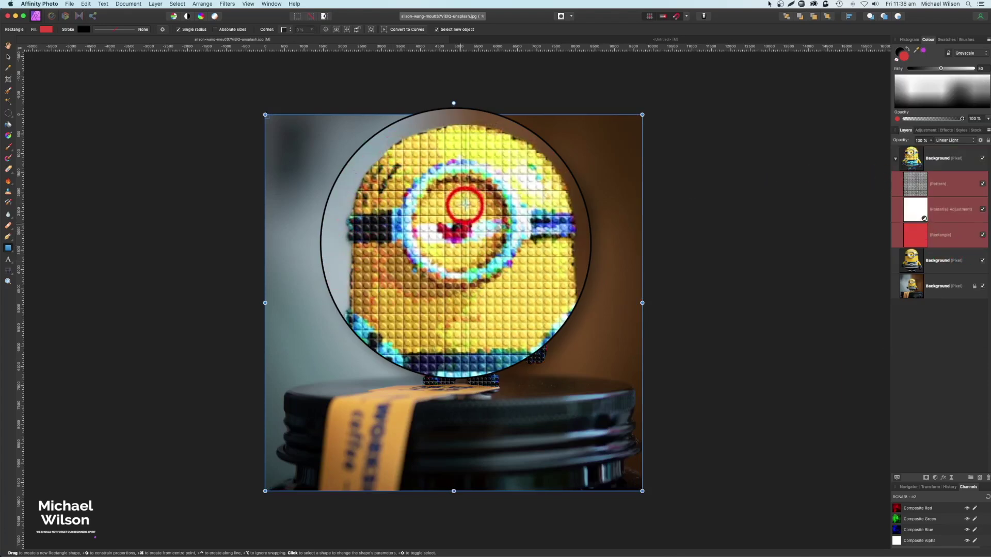
{"action": "left_click", "coordinate": [895, 159]}
{"action": "left_click", "coordinate": [896, 159]}
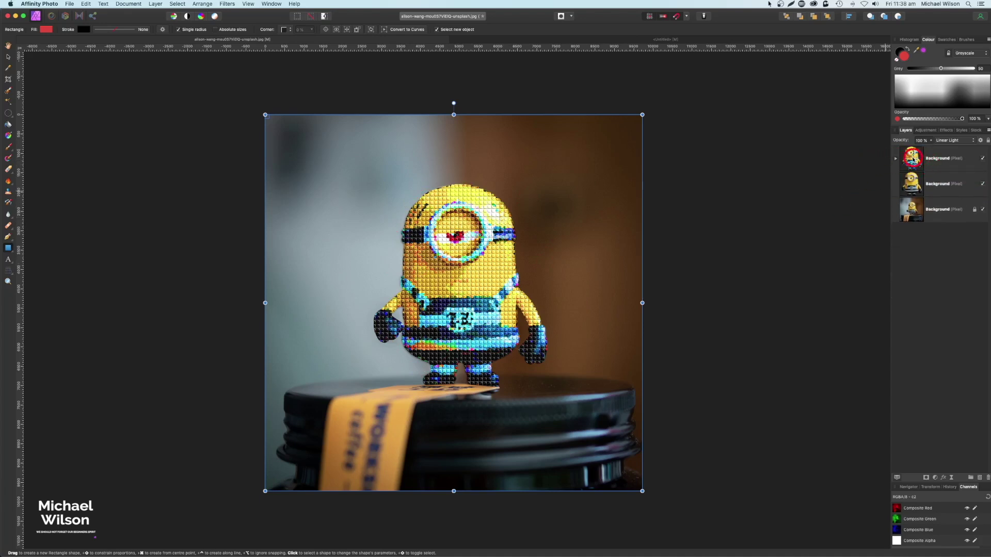
{"action": "left_click", "coordinate": [913, 160]}
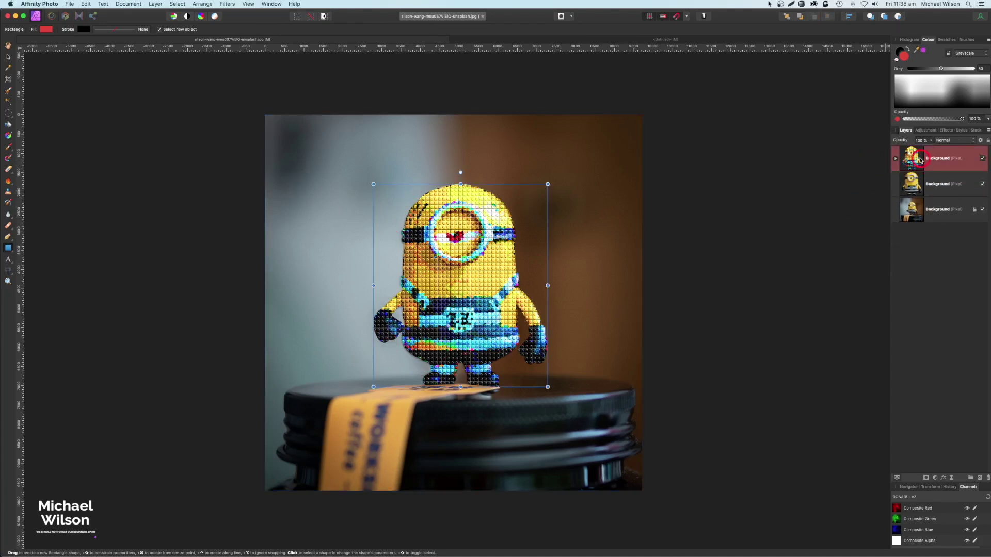
- Add a 3D layer effect with a radius of about 100 px to the top Minion layer
{"action": "left_click", "coordinate": [946, 486]}
{"action": "left_click", "coordinate": [642, 229]}
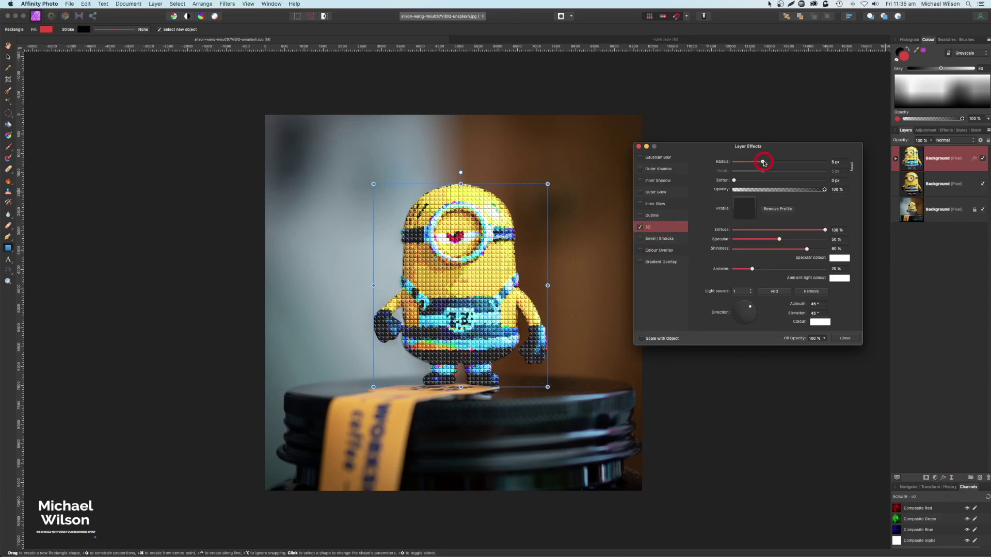
{"action": "left_click_drag", "start_coordinate": [764, 162], "coordinate": [825, 159]}
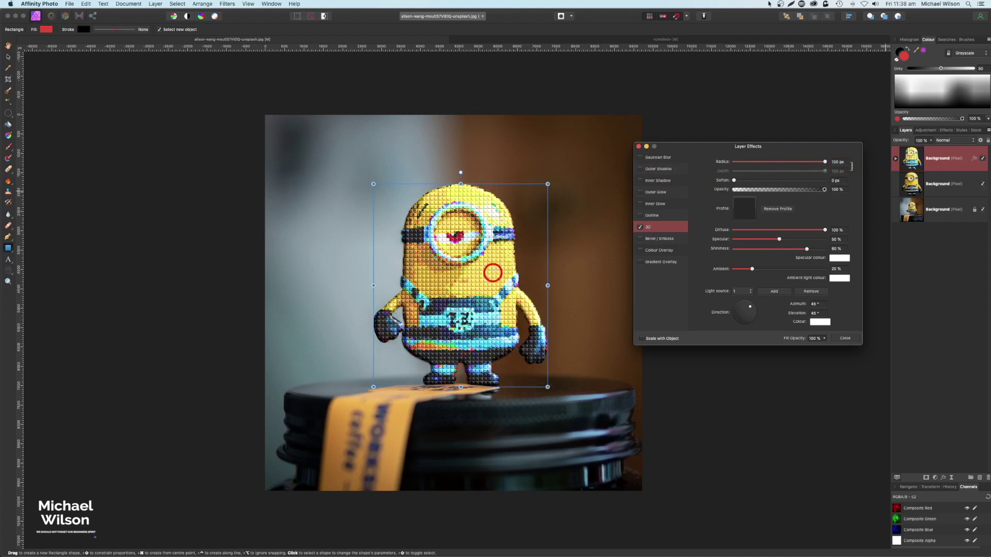
{"action": "left_click", "coordinate": [639, 147]}
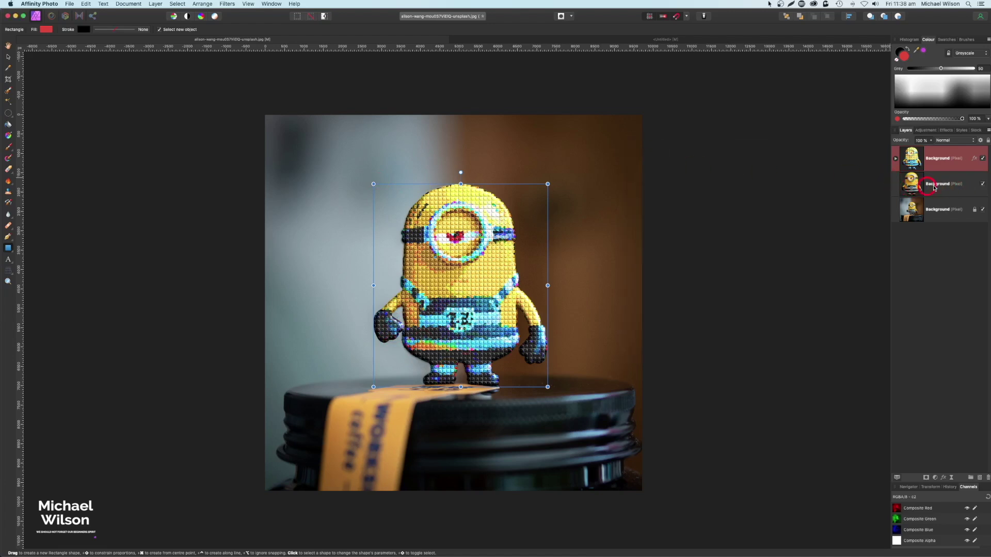
- Give the lower Minion copy a black Colour Overlay and a Gaussian Blur of about 37 px
{"action": "left_click", "coordinate": [913, 185]}
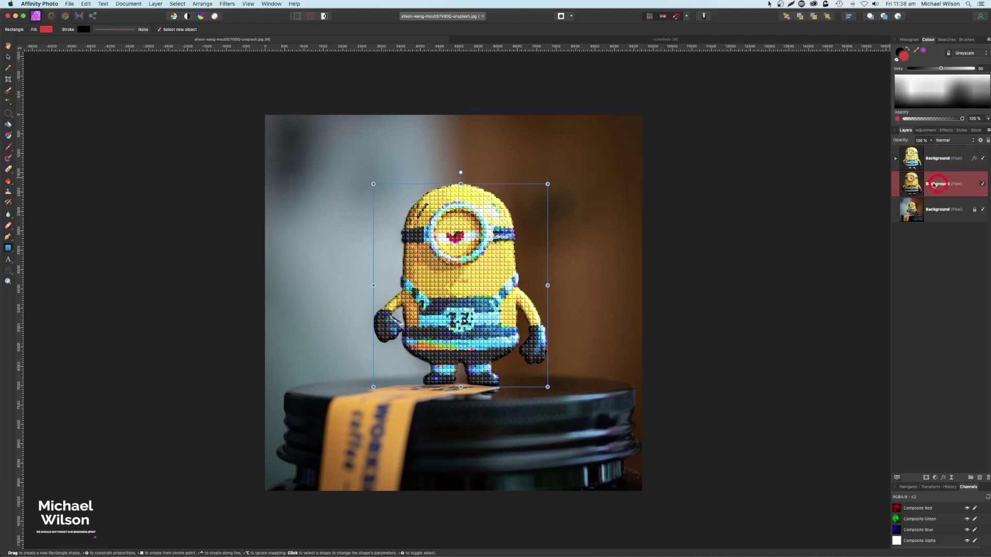
{"action": "left_click", "coordinate": [942, 465]}
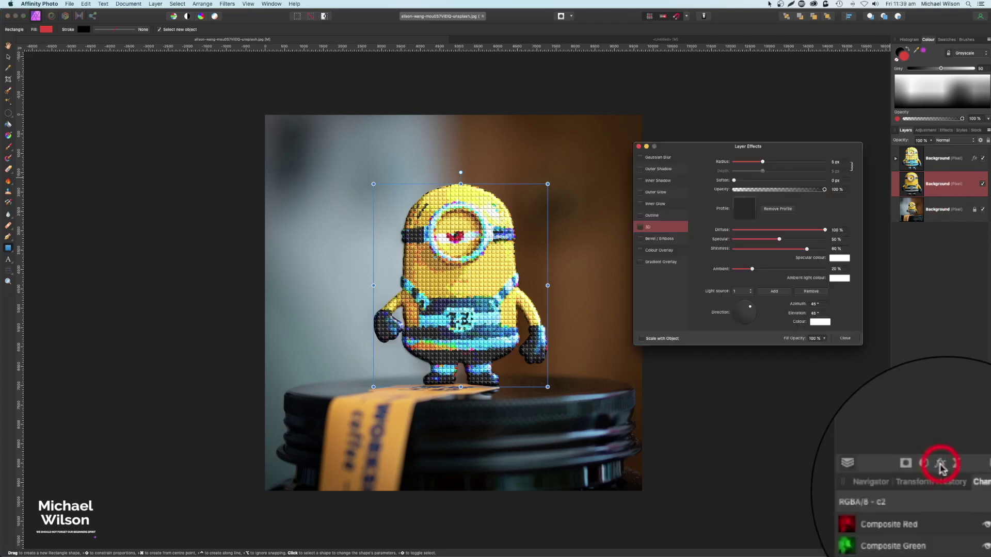
{"action": "left_click", "coordinate": [640, 251]}
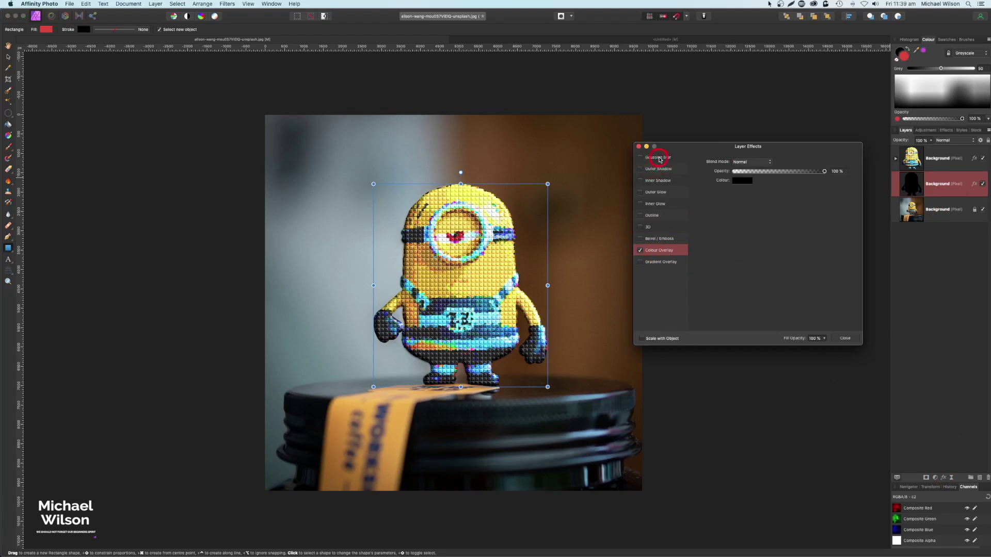
{"action": "left_click", "coordinate": [652, 159]}
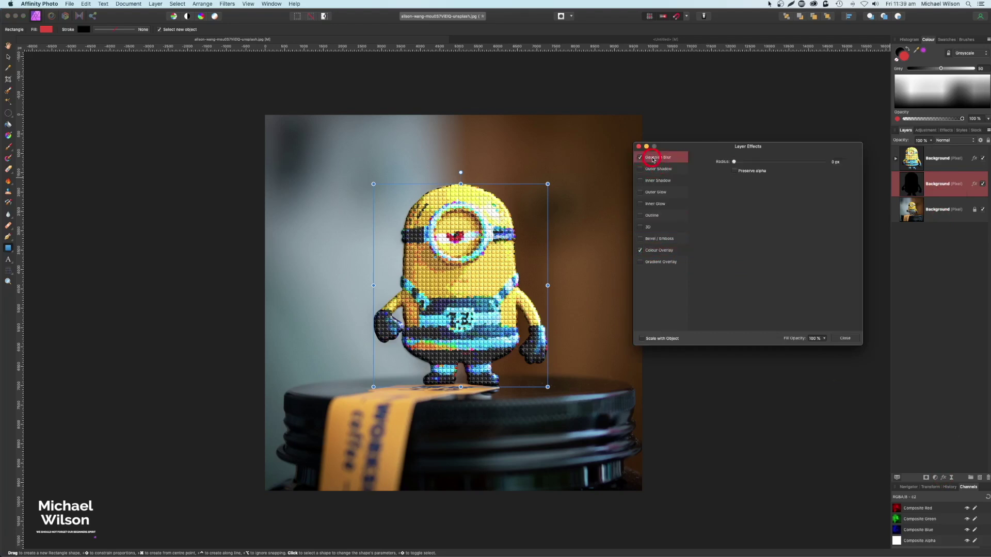
{"action": "left_click_drag", "start_coordinate": [734, 163], "coordinate": [766, 164]}
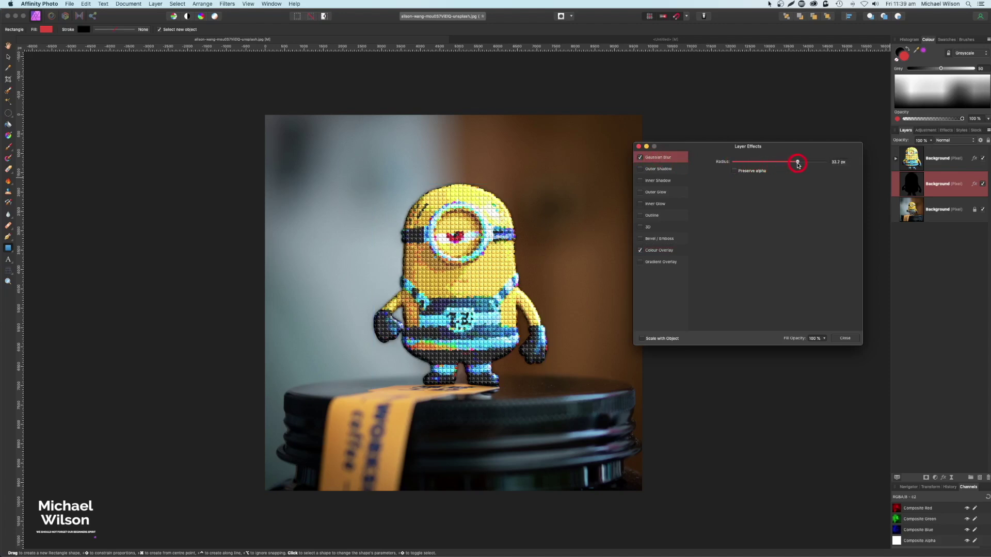
{"action": "left_click_drag", "start_coordinate": [797, 164], "coordinate": [799, 164]}
{"action": "left_click", "coordinate": [658, 254]}
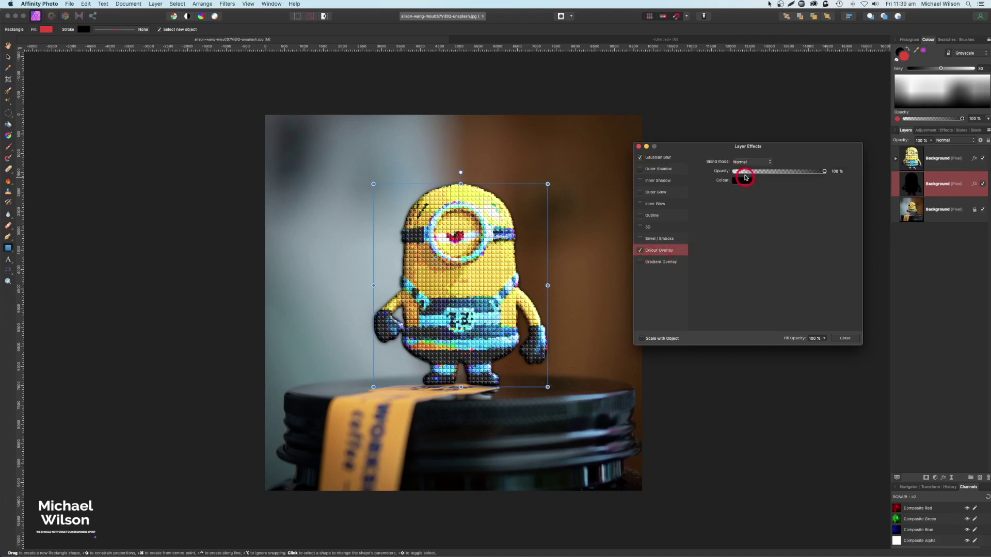
{"action": "left_click", "coordinate": [639, 148]}
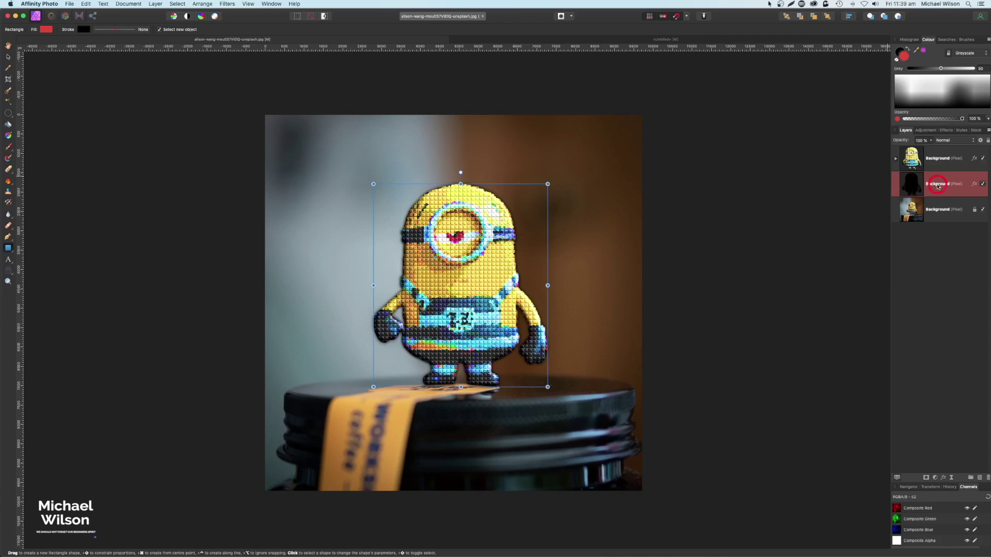
- Shift the shadow layer slightly left and lower its opacity to 25%
{"action": "left_click", "coordinate": [9, 57]}
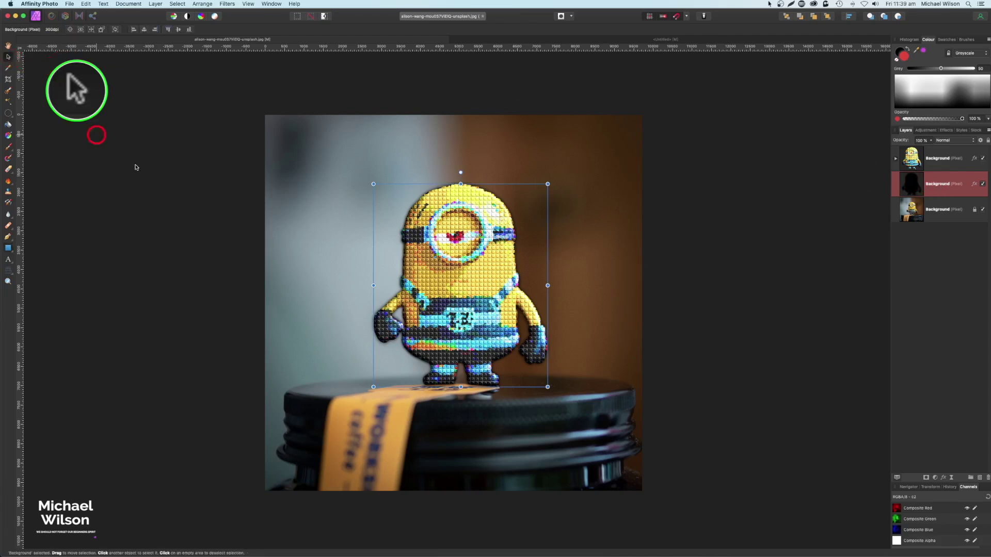
{"action": "left_click", "coordinate": [463, 278]}
{"action": "left_click_drag", "start_coordinate": [463, 278], "coordinate": [480, 274]}
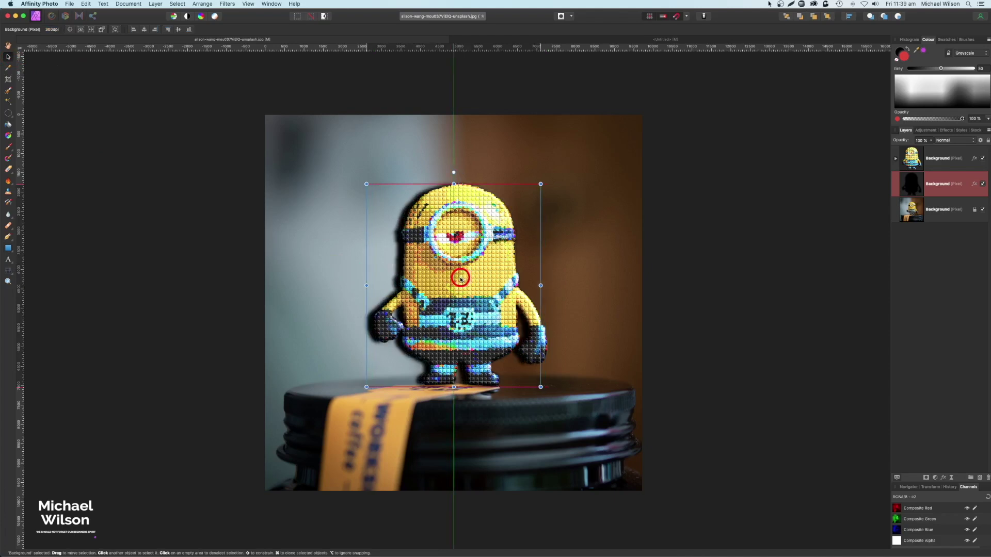
{"action": "left_click", "coordinate": [932, 140]}
{"action": "left_click_drag", "start_coordinate": [925, 149], "coordinate": [881, 150]}
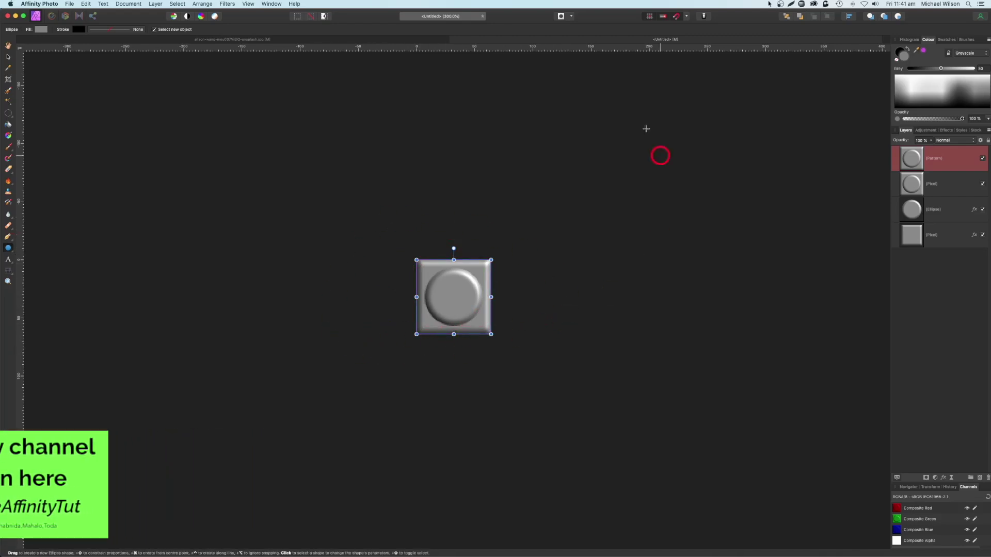
{"action": "left_click", "coordinate": [349, 41]}
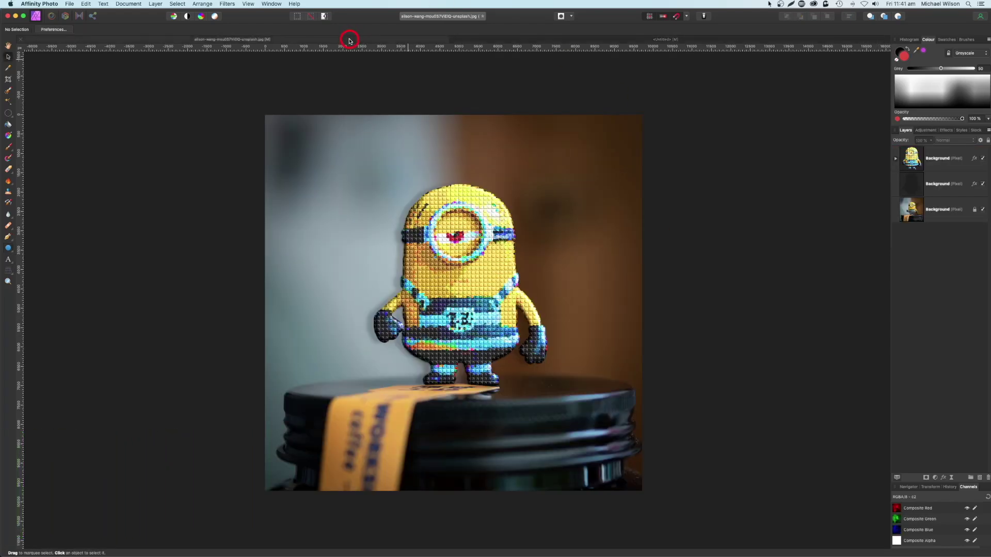